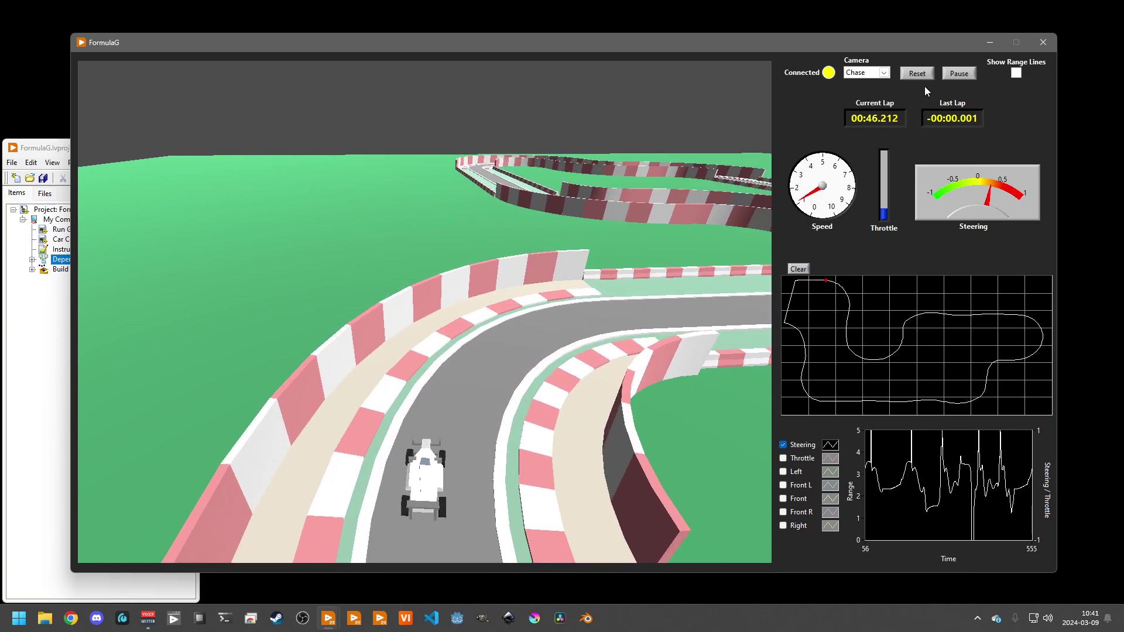
Pause and resume the FormulaG simulation, then turn on Show Range Lines
click(960, 74)
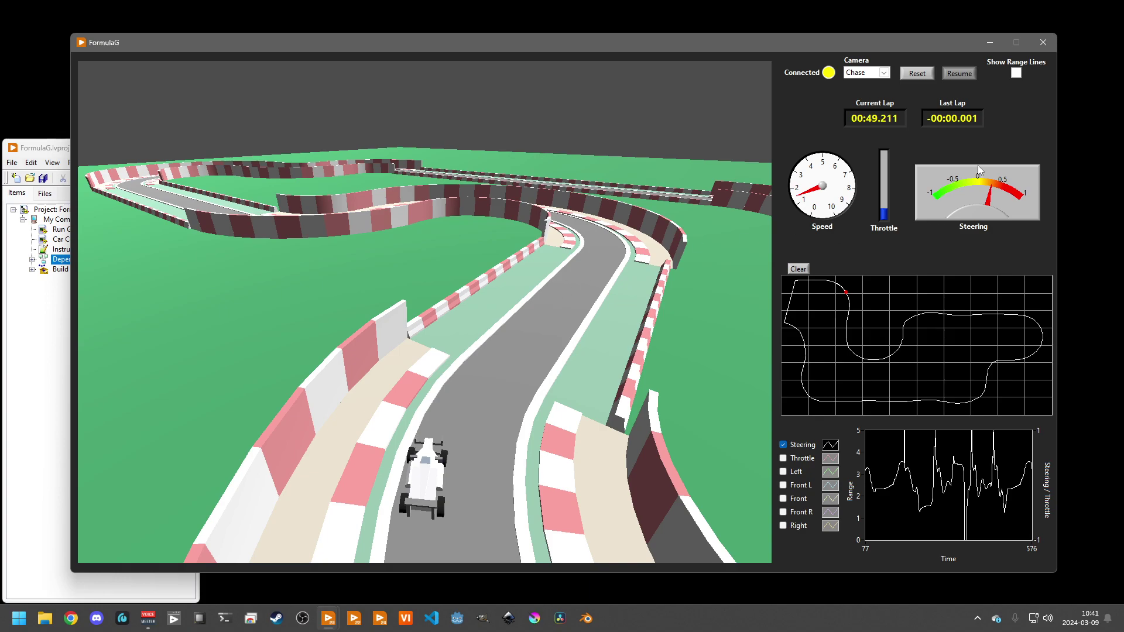
click(968, 74)
click(1017, 74)
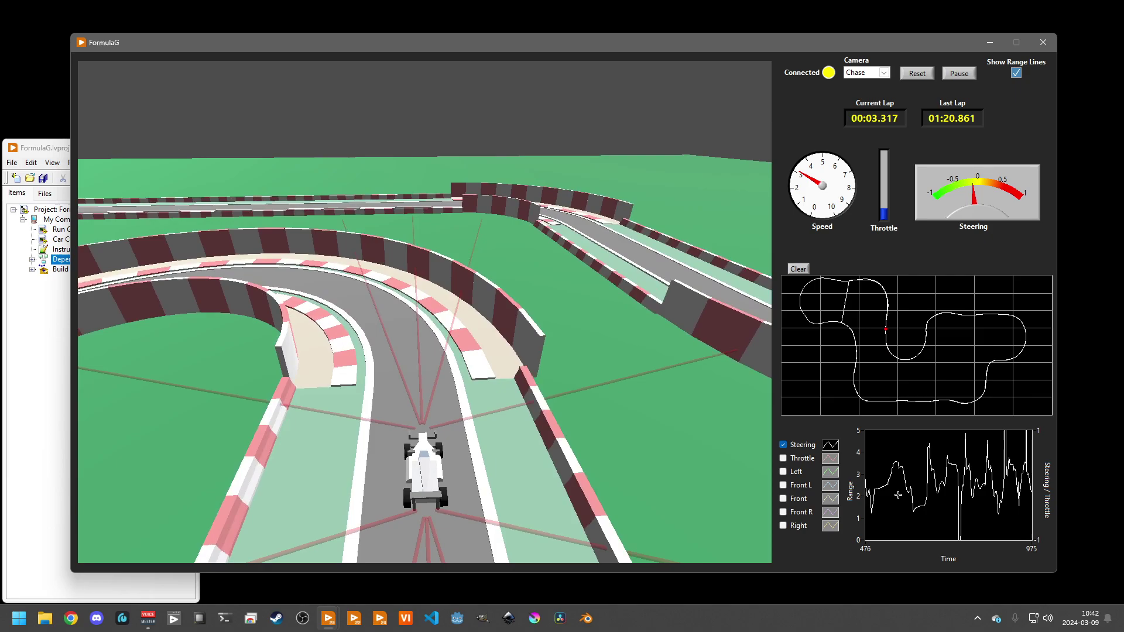
Plot the Left and Right range traces, switch the camera to Overhead, and hide range lines
click(783, 471)
click(783, 525)
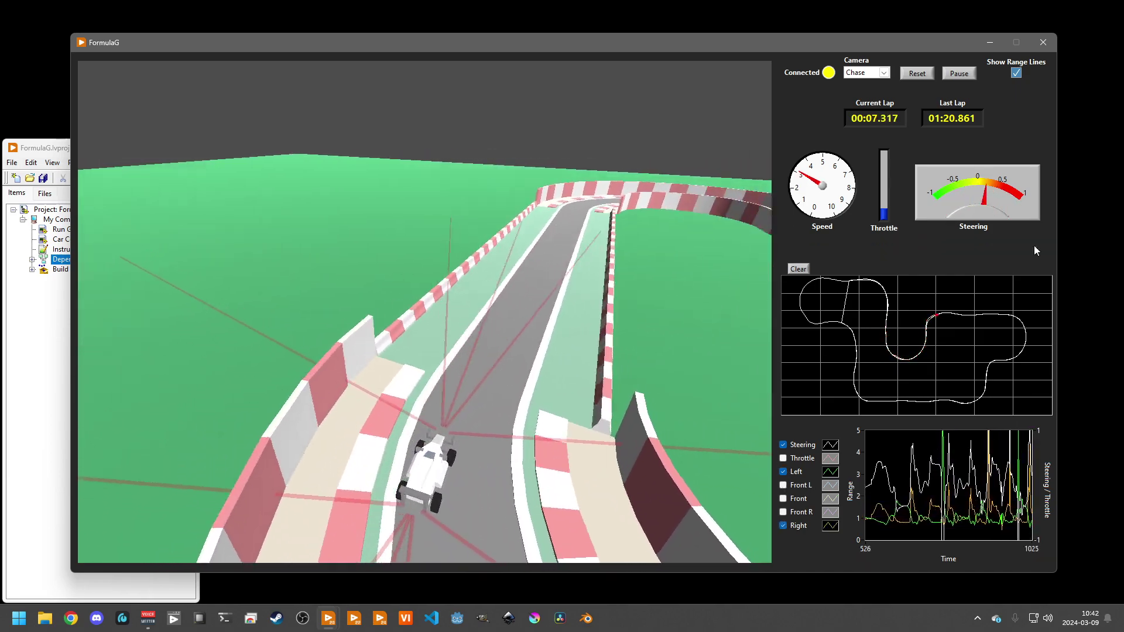
click(878, 73)
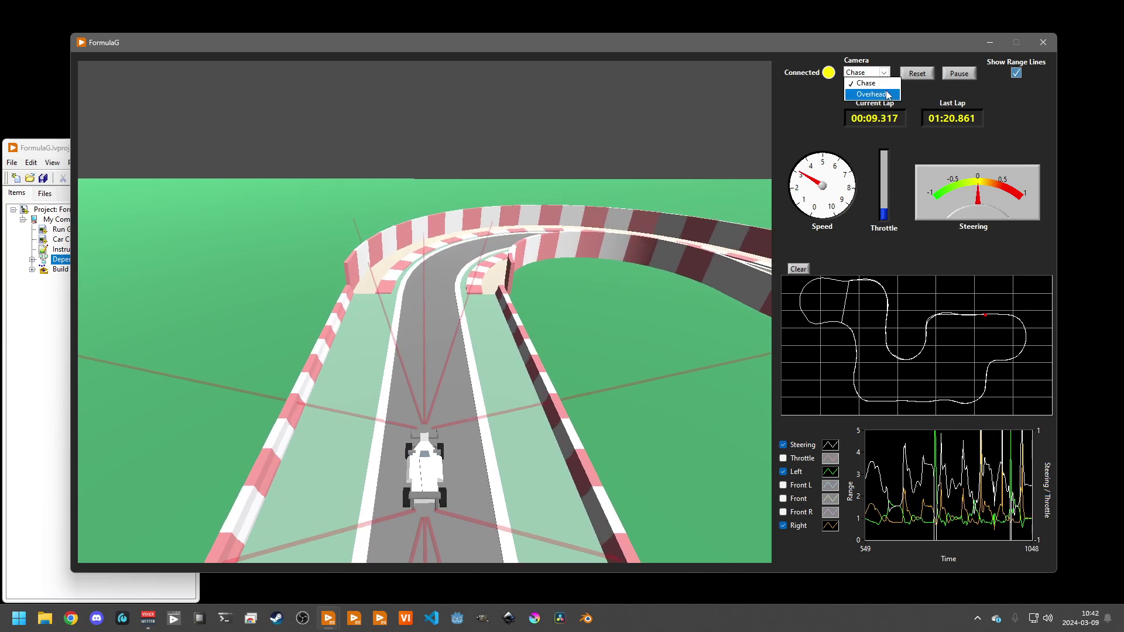
click(884, 91)
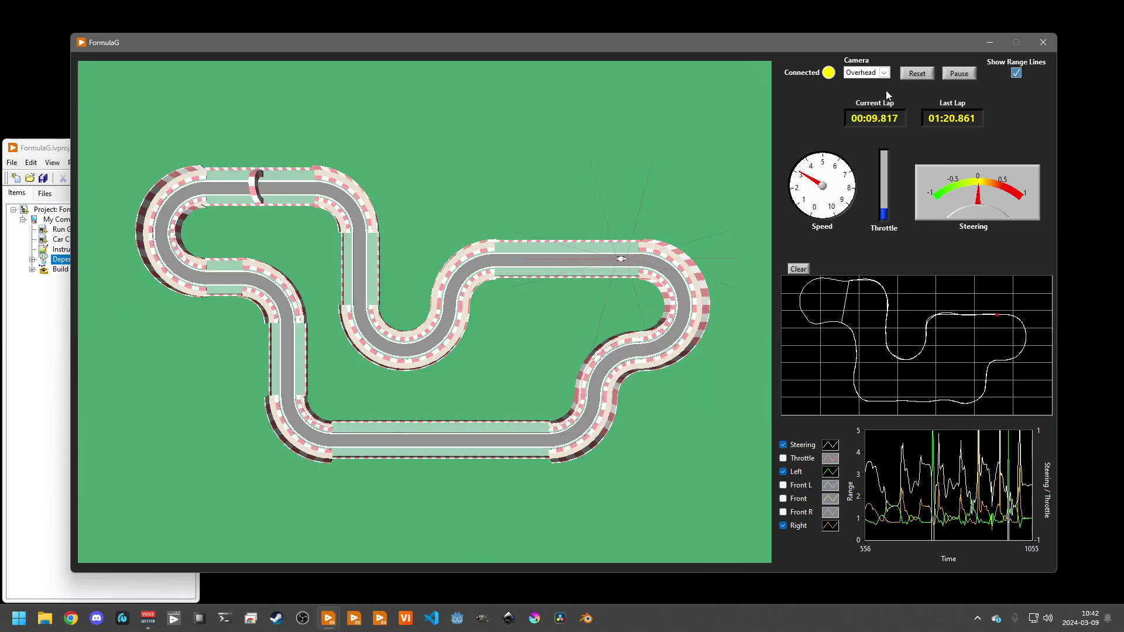
click(1016, 72)
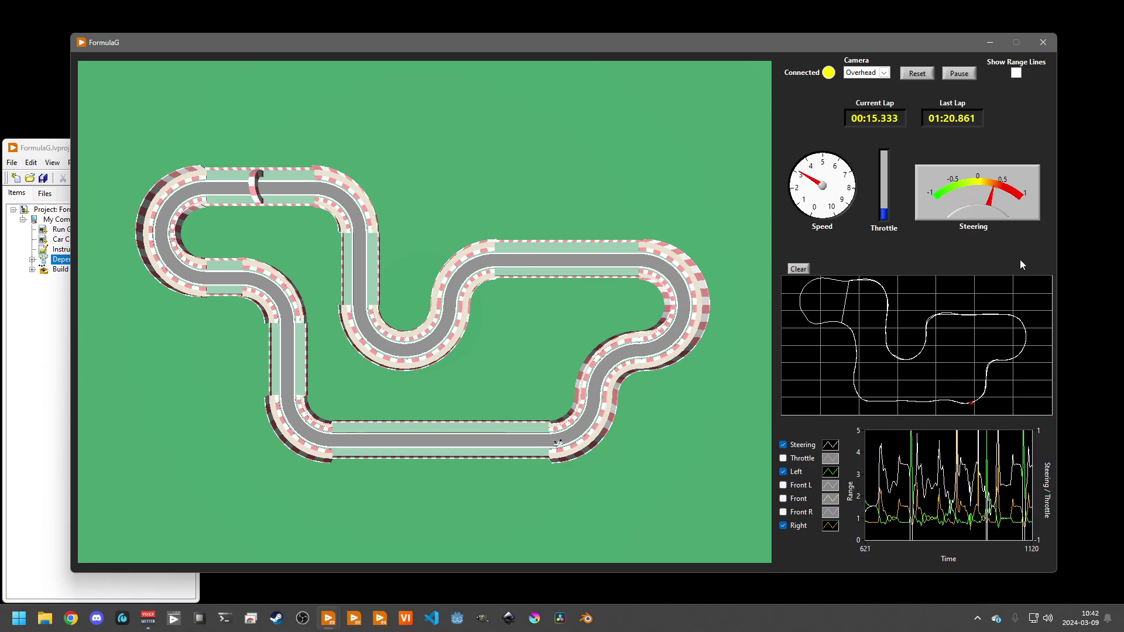
Close the FormulaG game window and the Run Game panel
click(1047, 44)
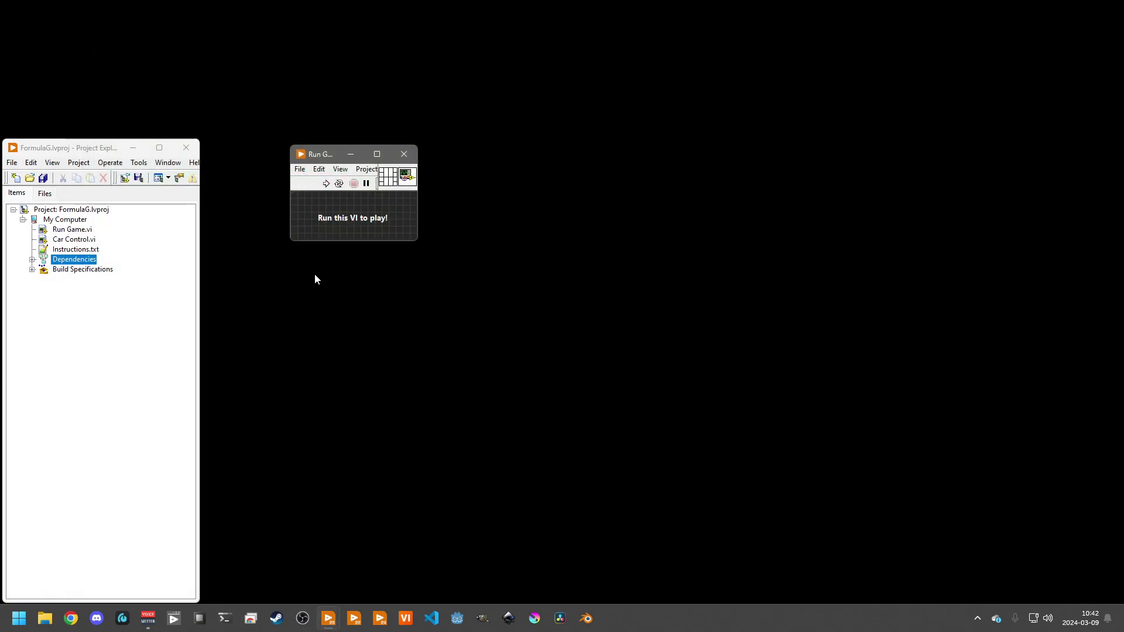
click(407, 160)
click(88, 397)
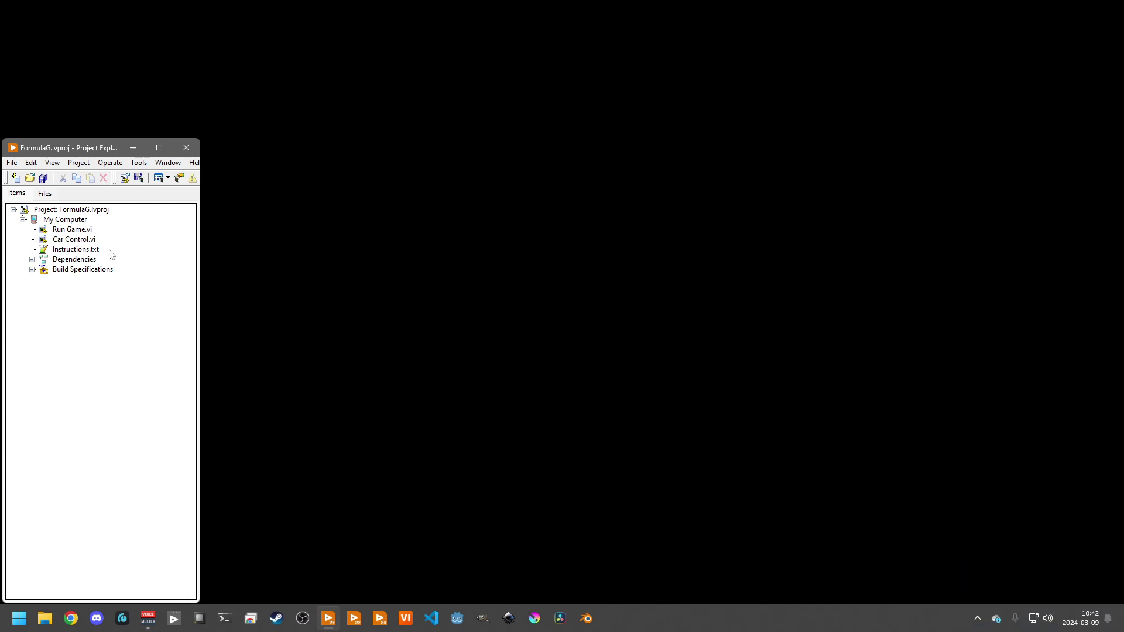
Relaunch Run Game.vi, then close the game window and its panel again
double_click(63, 233)
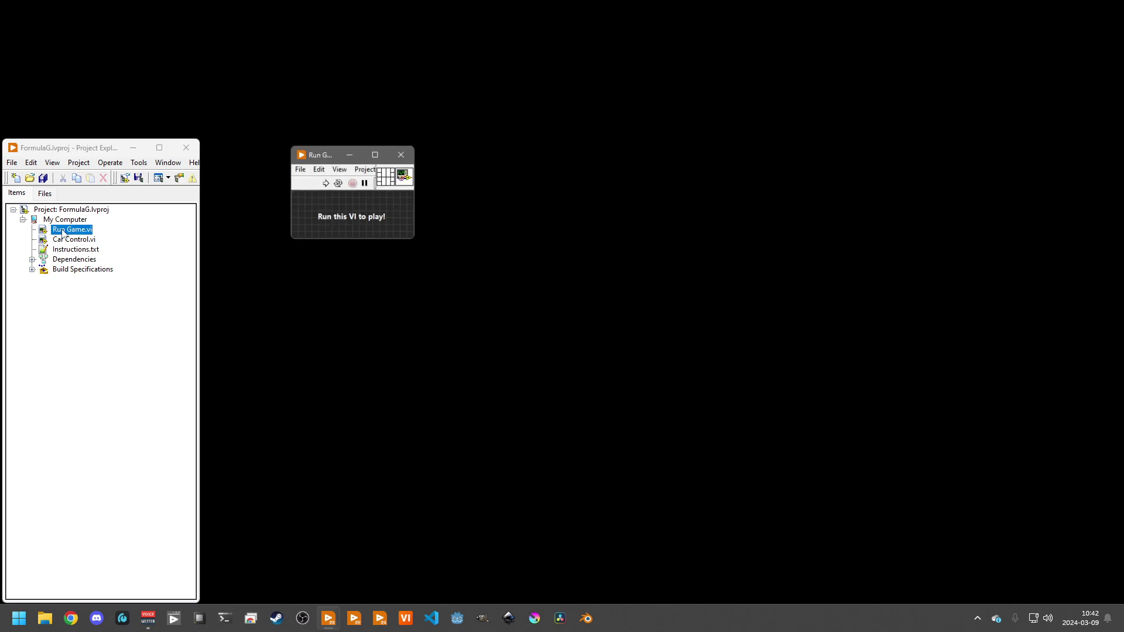
click(326, 183)
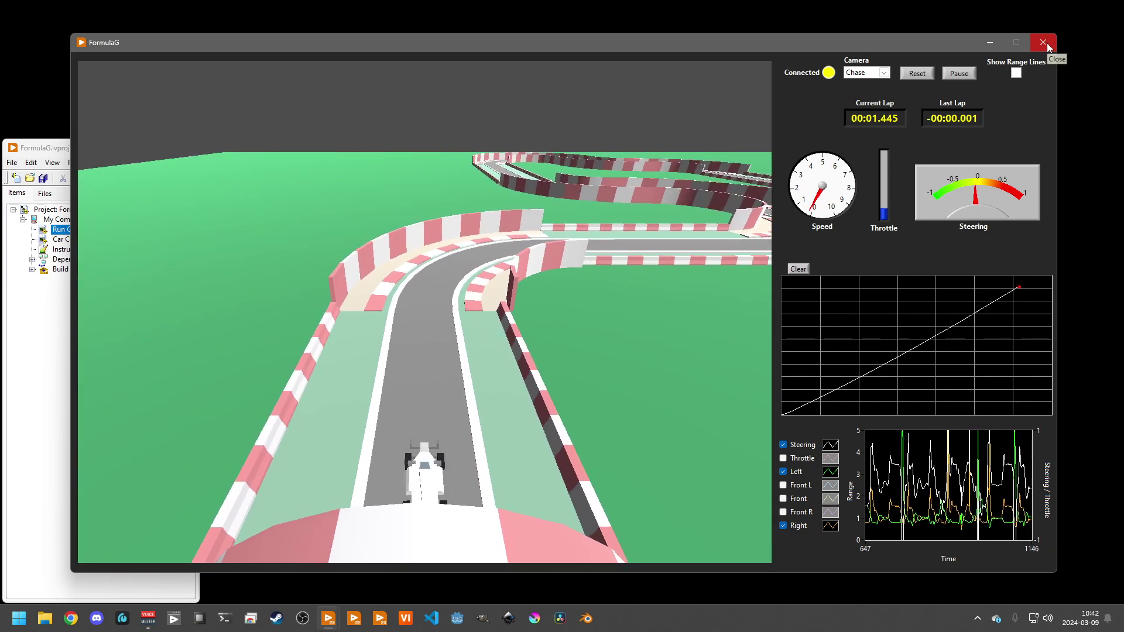
click(1047, 44)
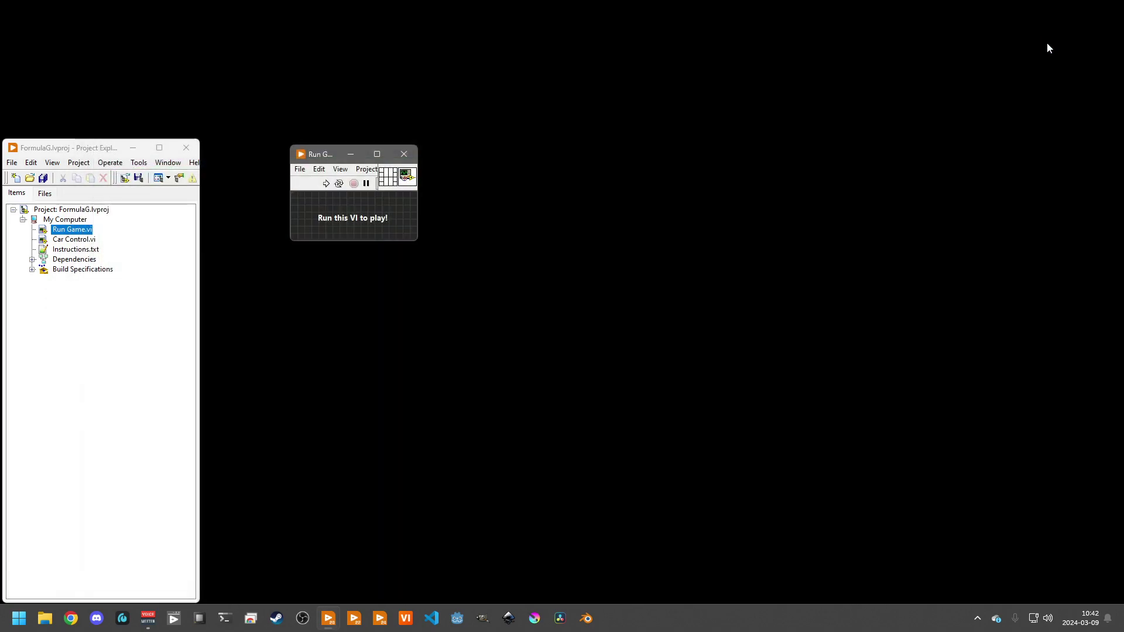
click(403, 154)
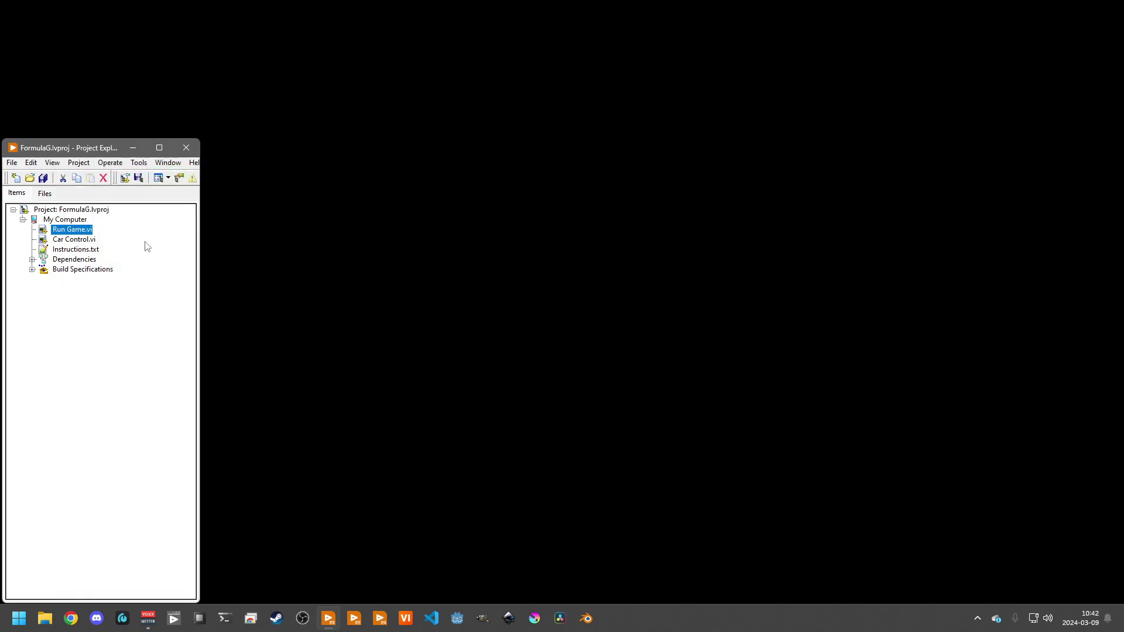
Open Car Control.vi, view its block diagram with Ctrl+E, and return to the front panel
double_click(77, 240)
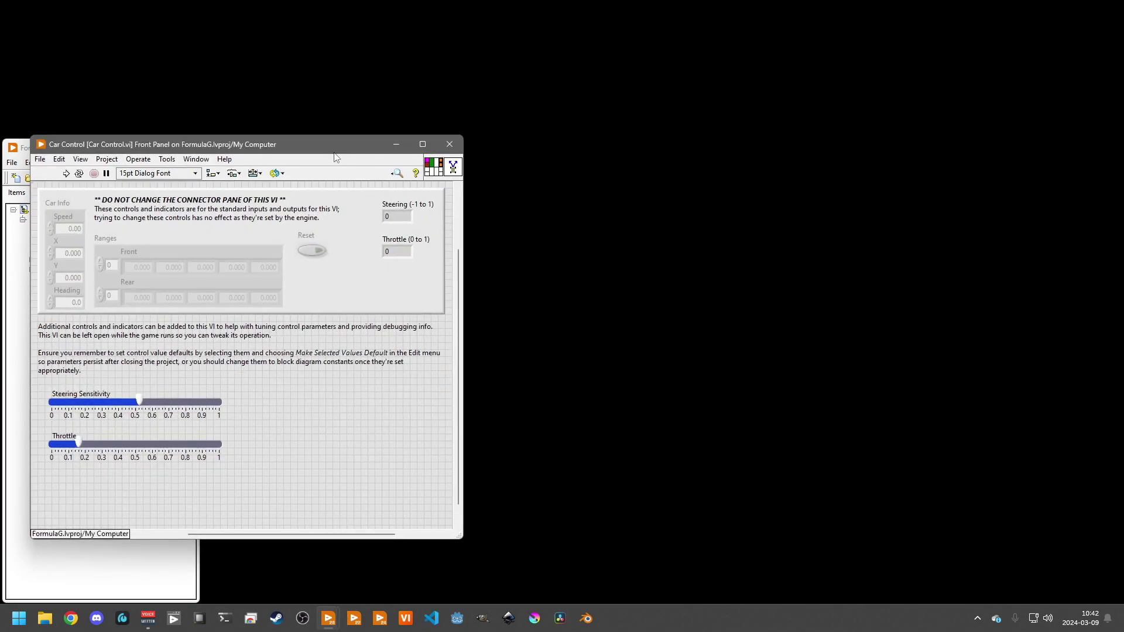
key(ctrl+e)
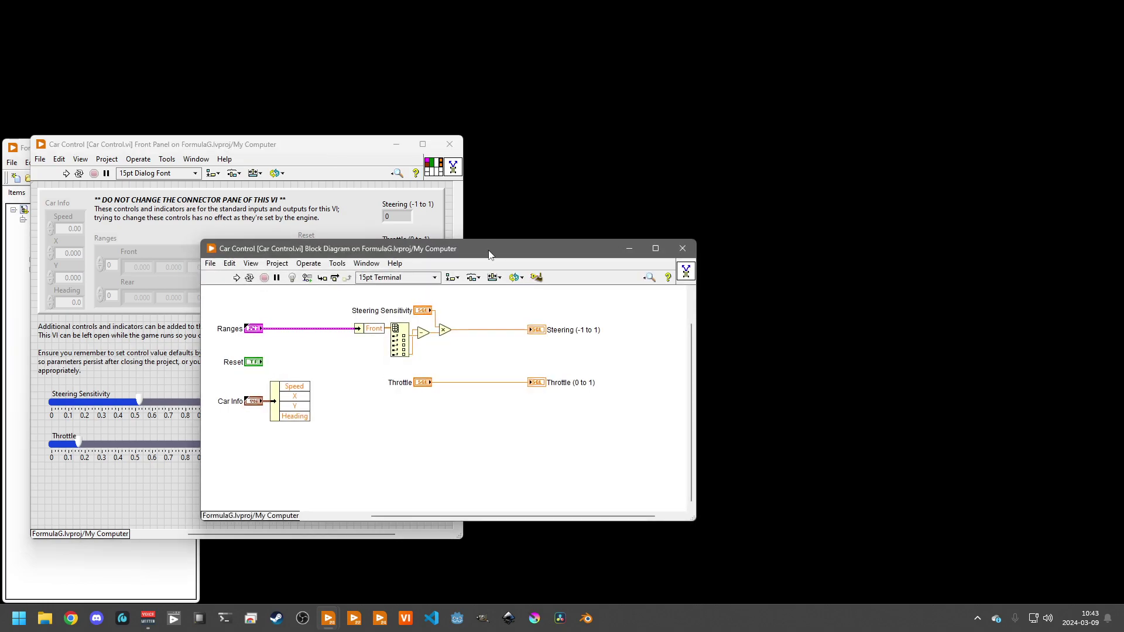
key(ctrl+e)
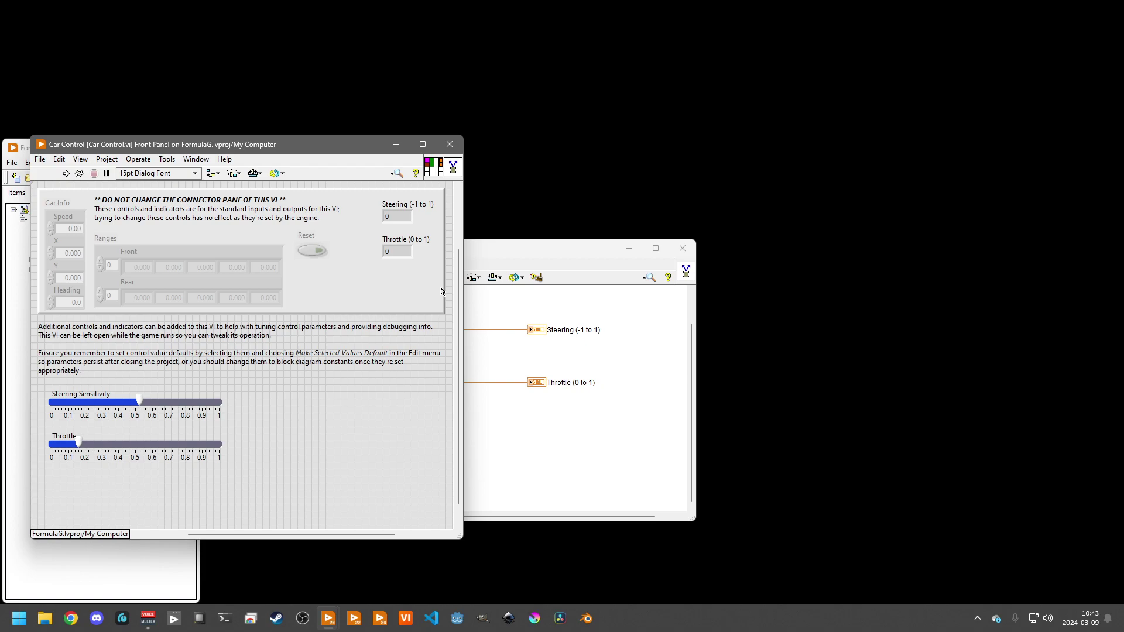
Compare the Car Control panel and diagram, close the diagram, and return to the FormulaG project
click(157, 370)
click(513, 438)
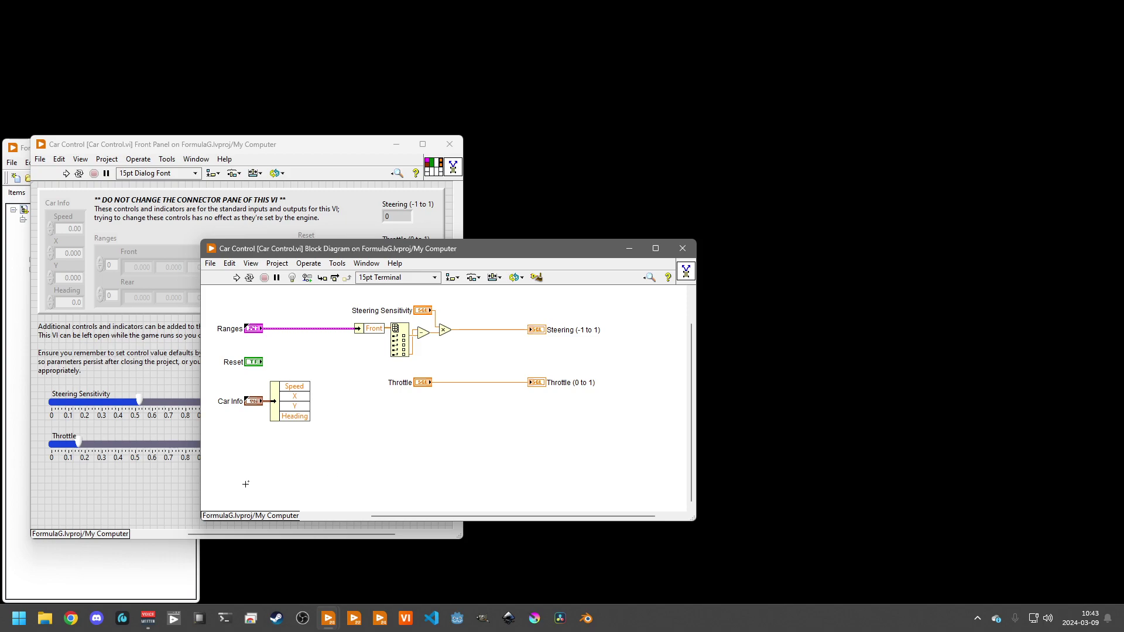
click(134, 500)
click(78, 445)
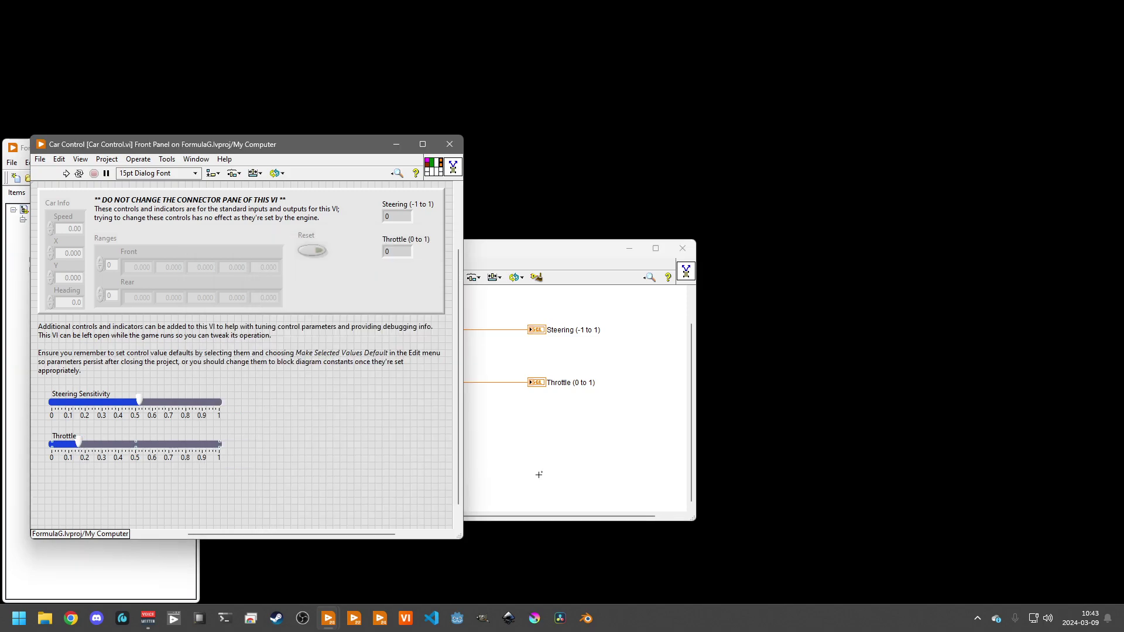
click(497, 350)
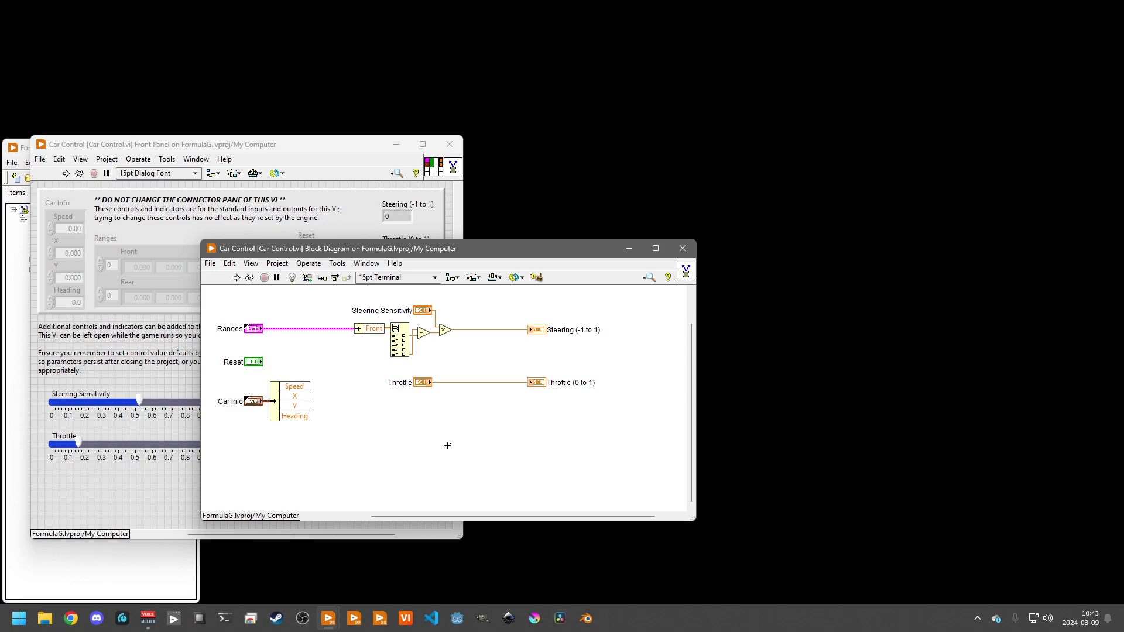
key(ctrl+w)
click(93, 572)
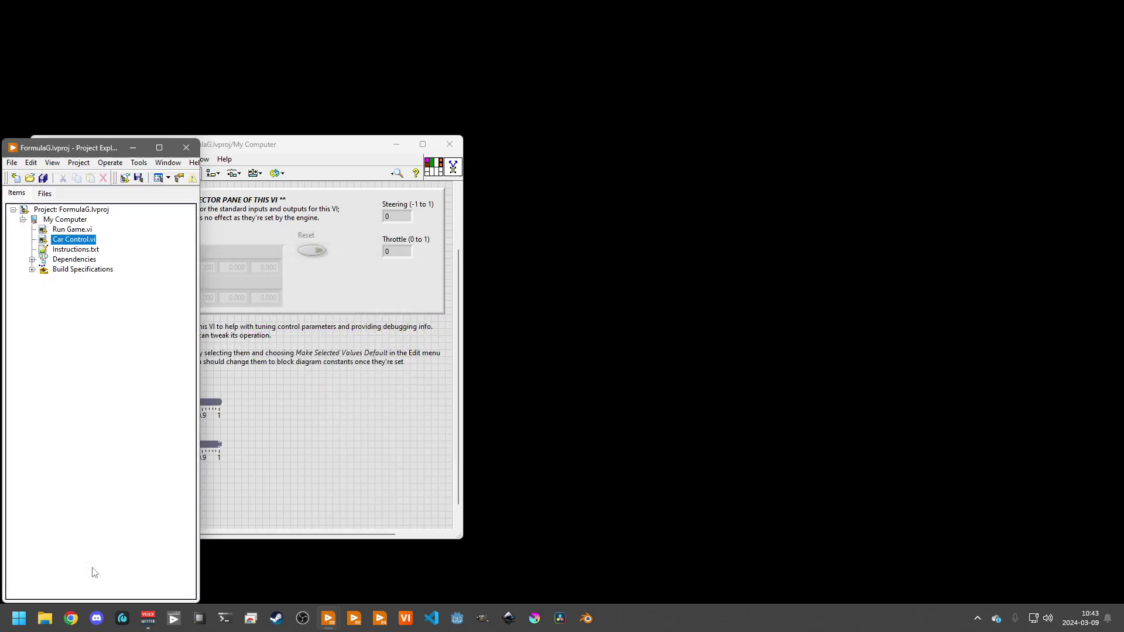
Launch Run Game.vi, move the game window up and right, and open Car Control.vi beside it
double_click(58, 231)
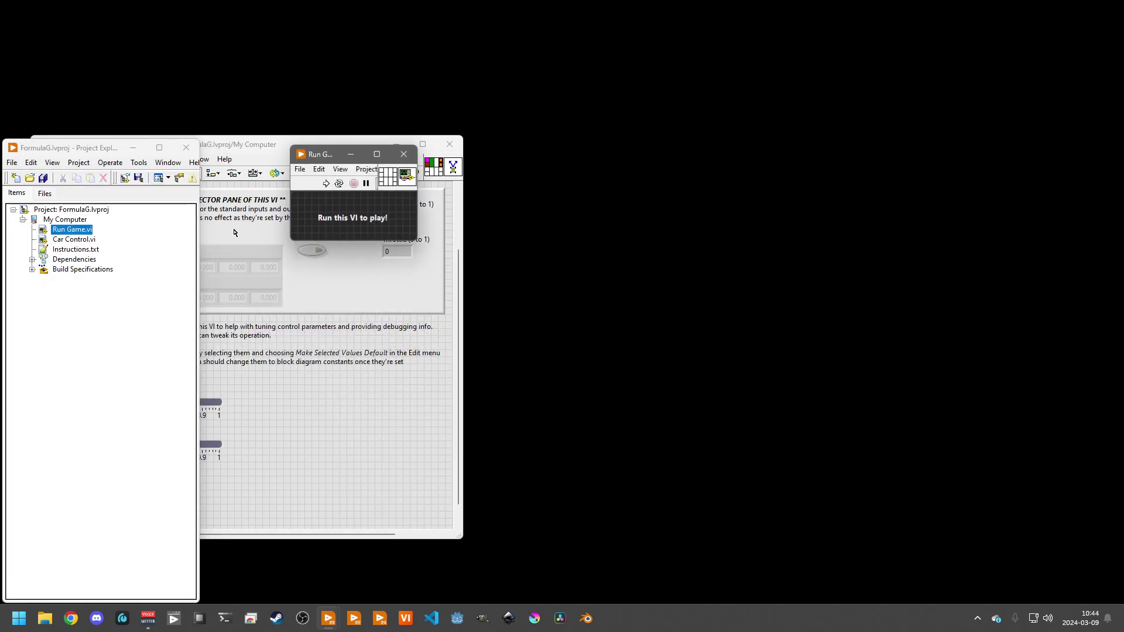
click(324, 184)
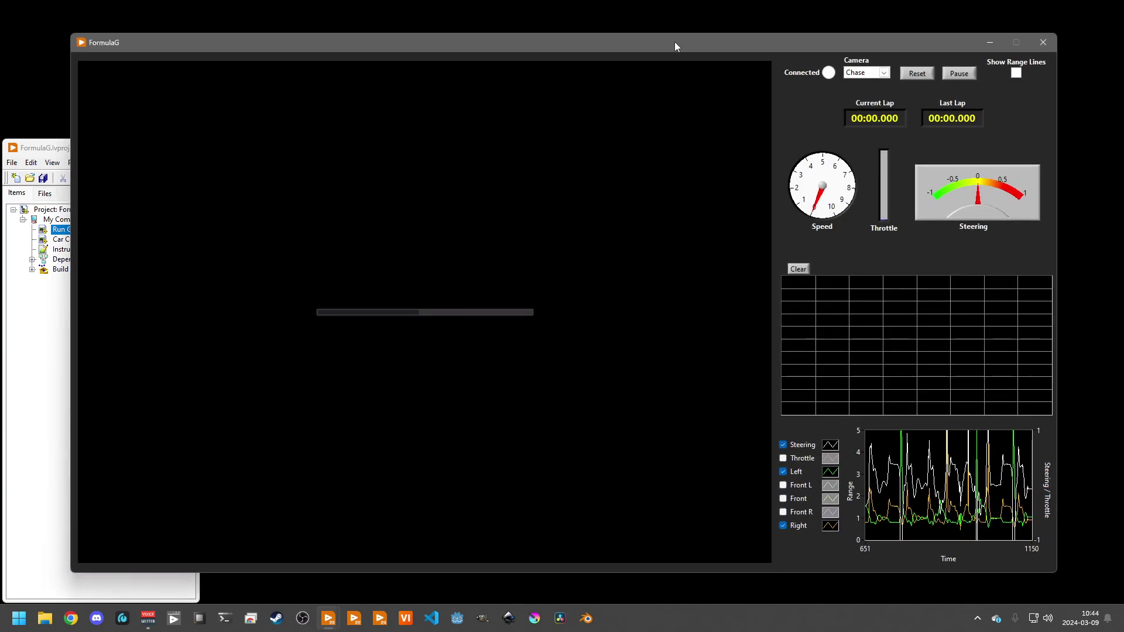
drag(692, 42, 748, 22)
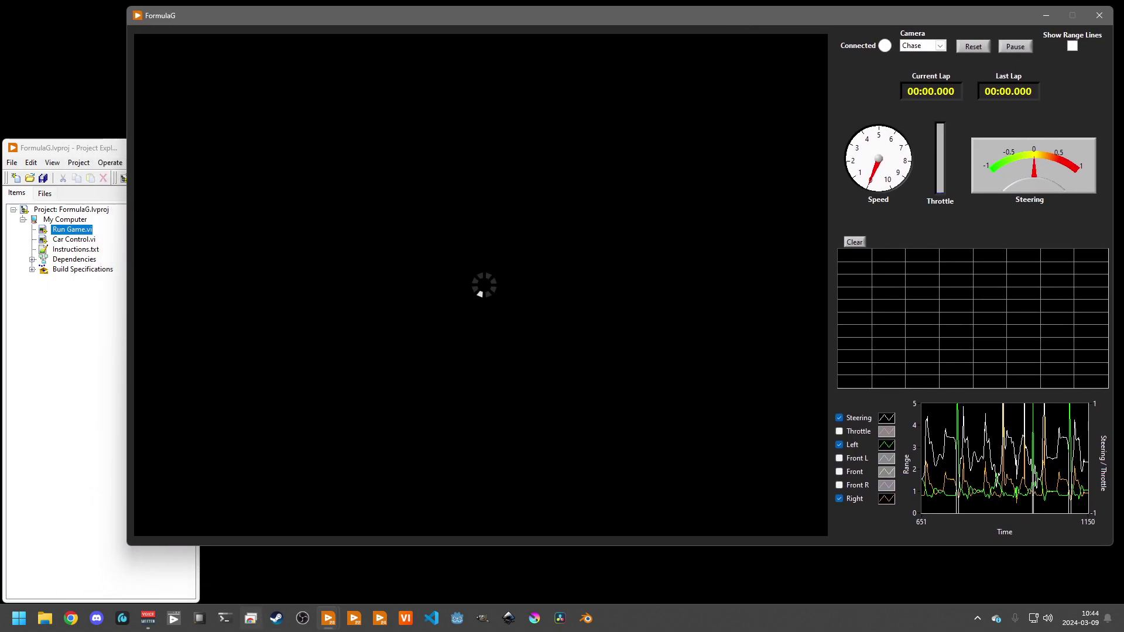
click(61, 241)
double_click(61, 244)
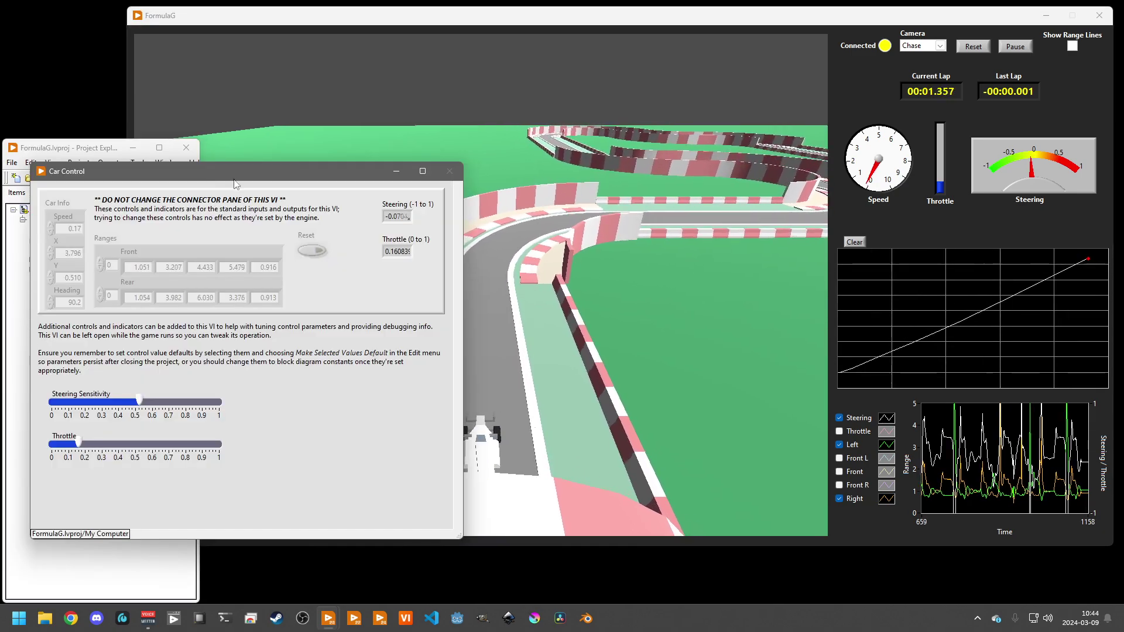
Raise the Throttle to about 0.7 and reset the car to the start
drag(44, 506, 133, 506)
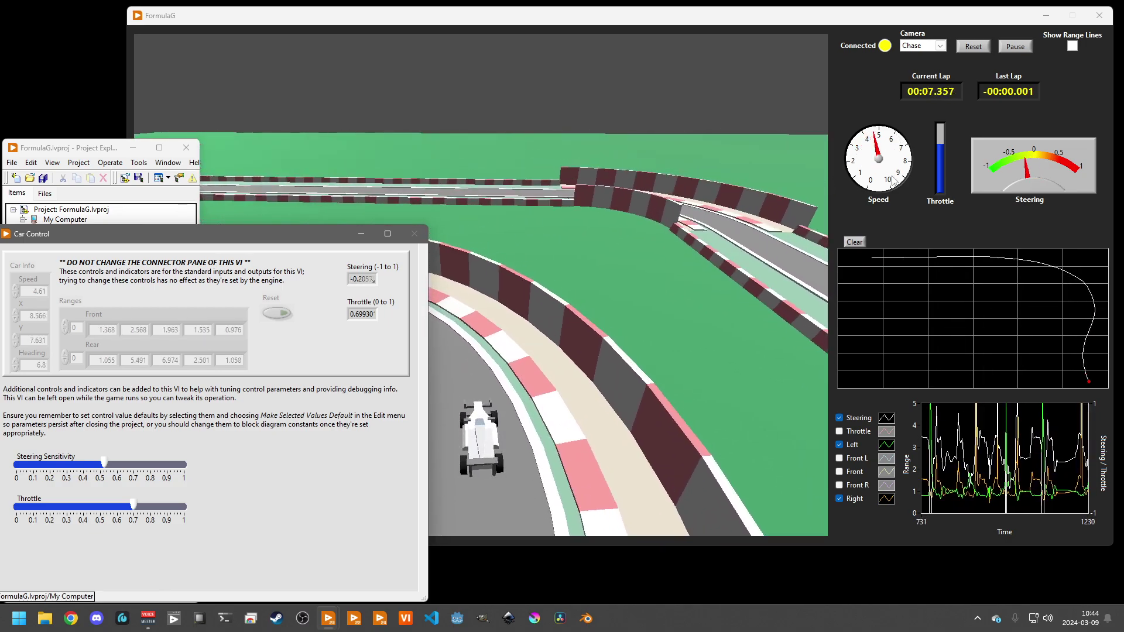
click(565, 209)
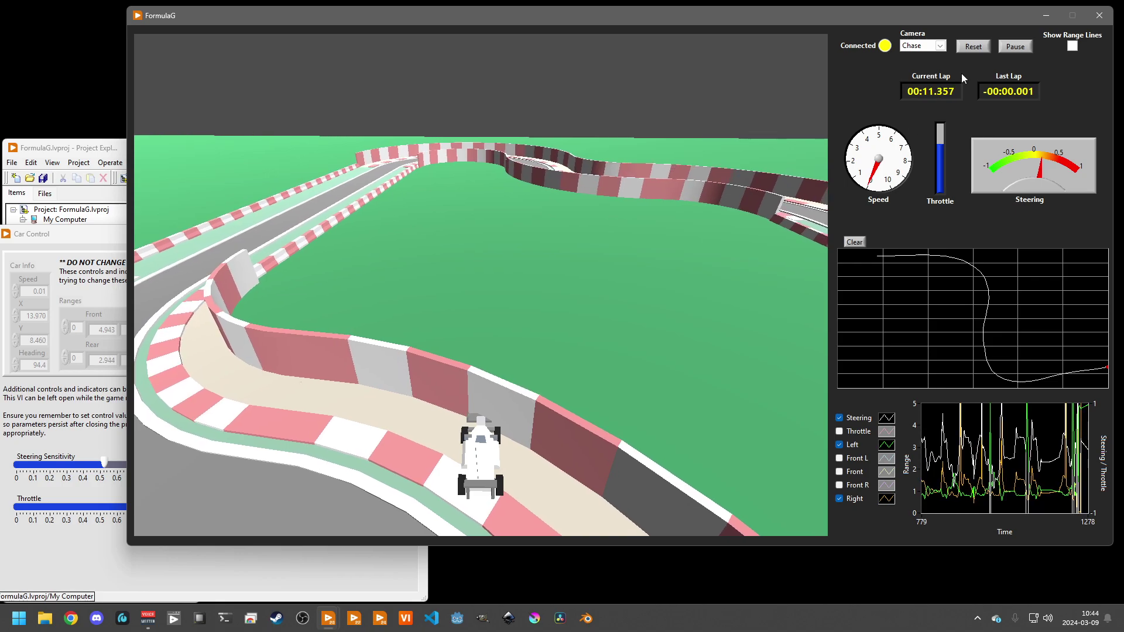
click(980, 47)
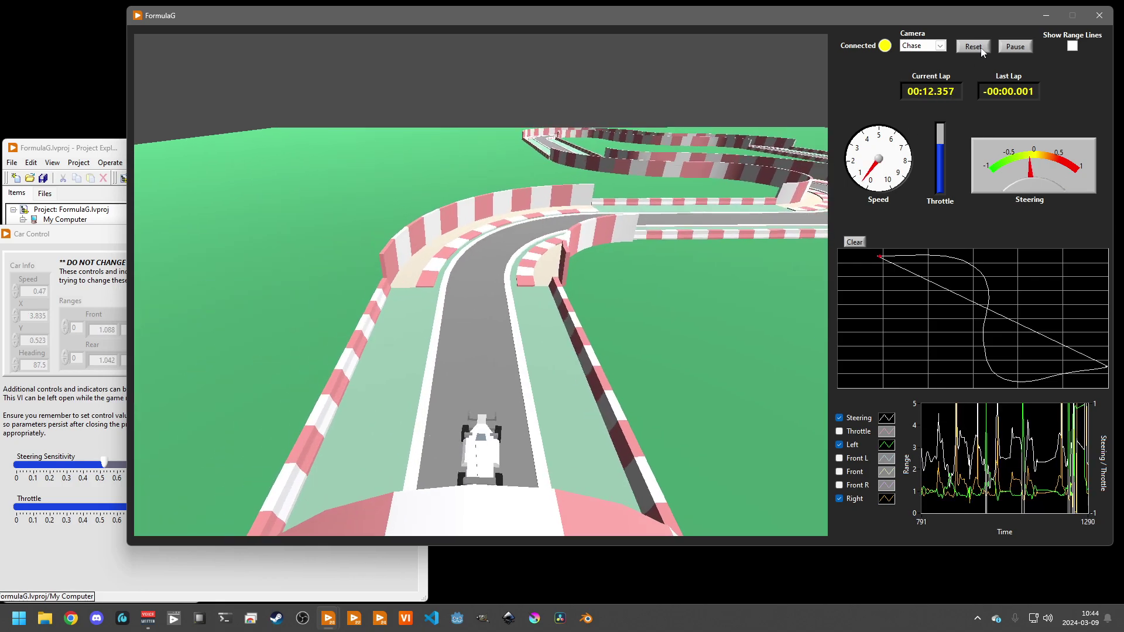
click(52, 582)
Lower the Throttle to about 0.16, show range lines, and pause after the 00:40.457 lap
drag(146, 507, 42, 507)
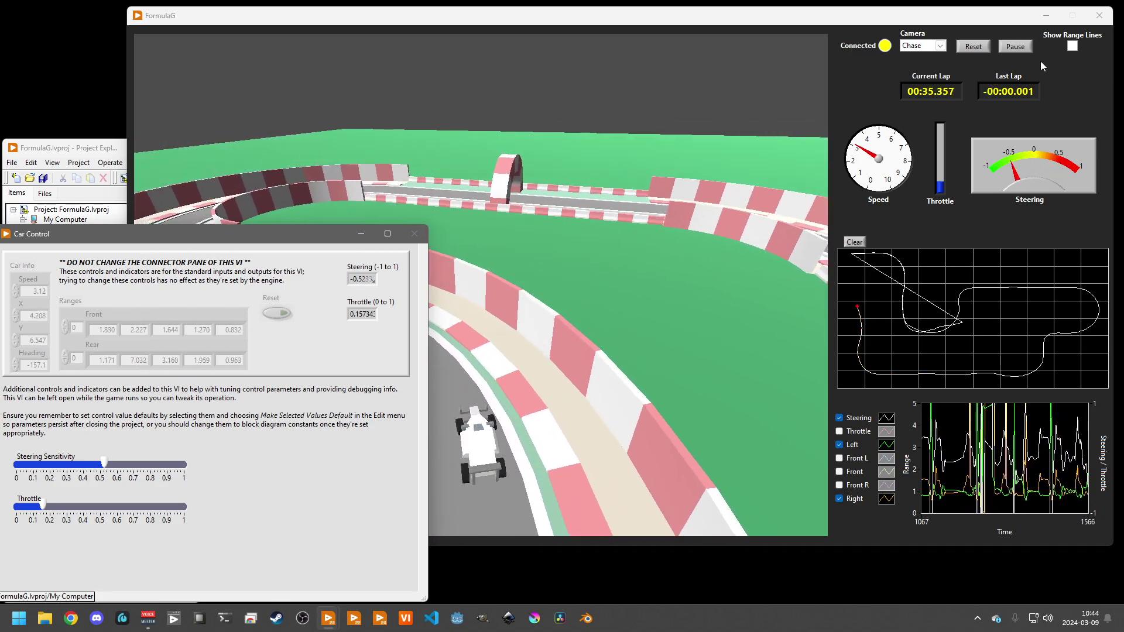
click(1072, 46)
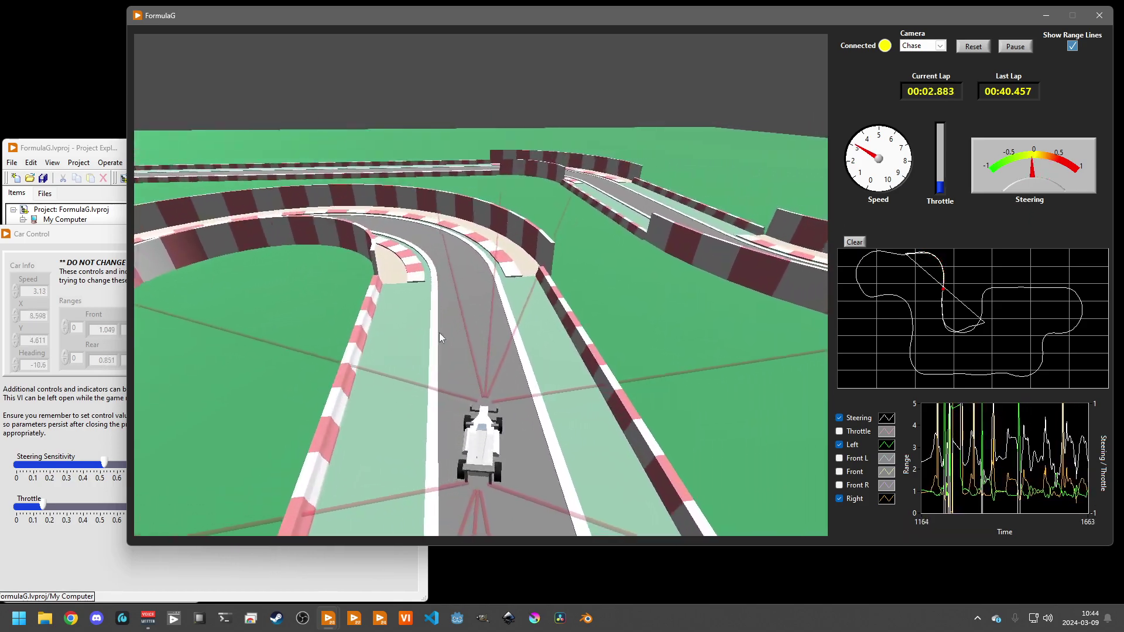
click(104, 320)
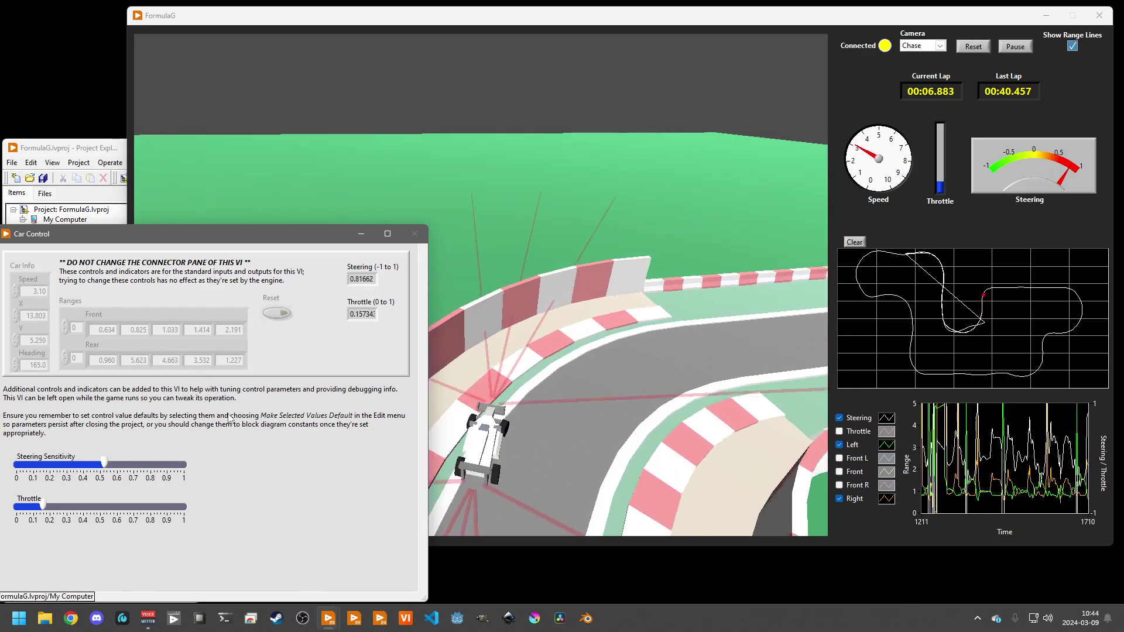
click(1021, 47)
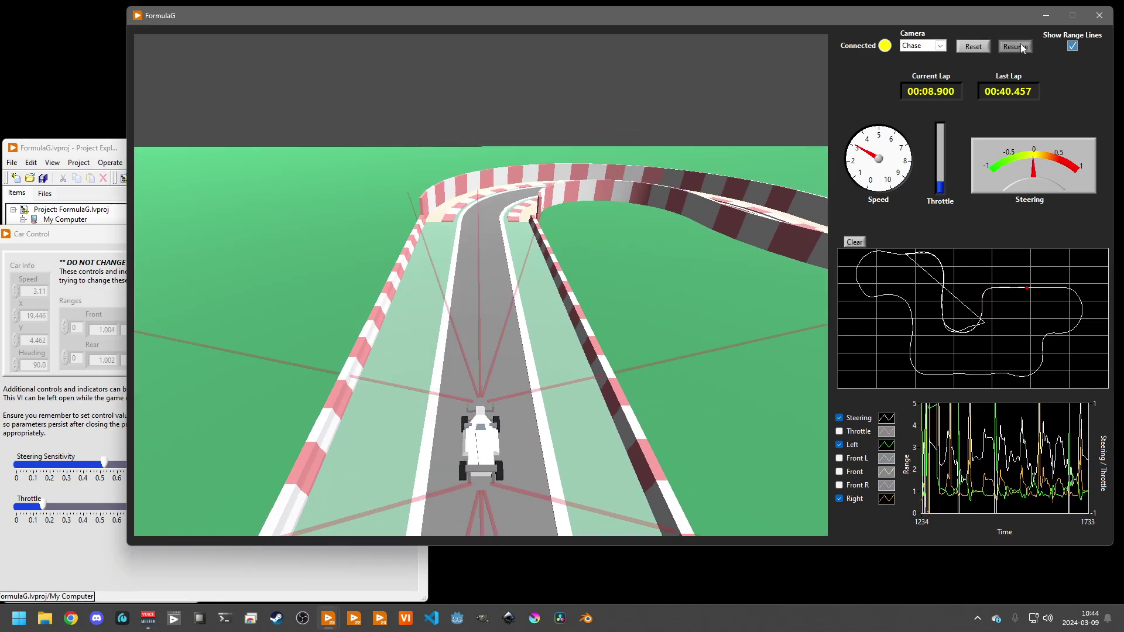
click(79, 394)
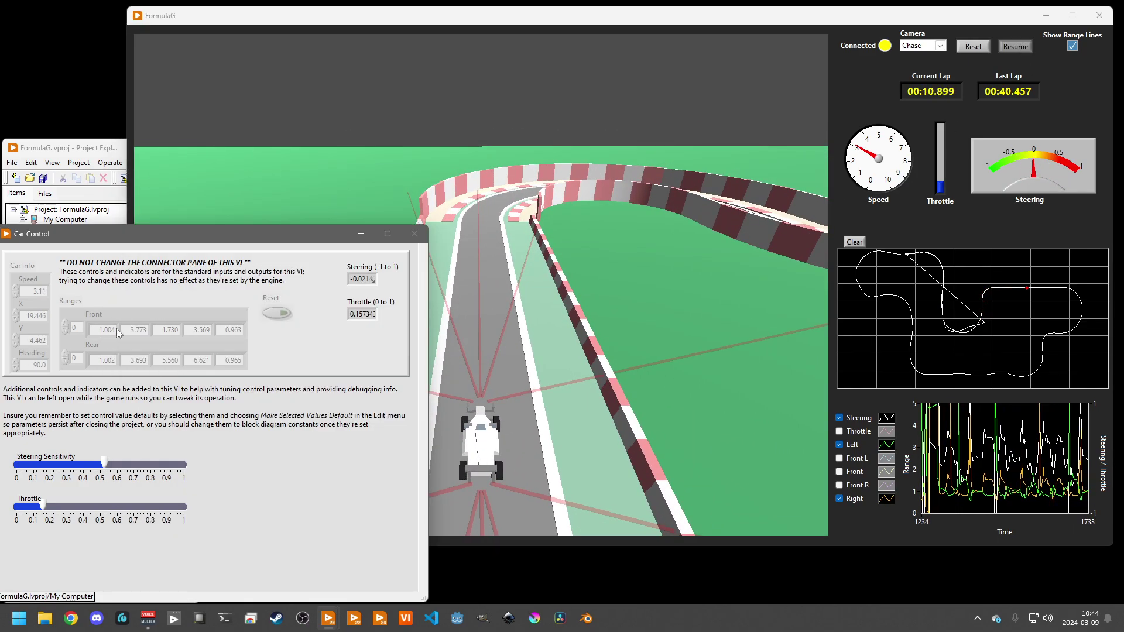
click(435, 385)
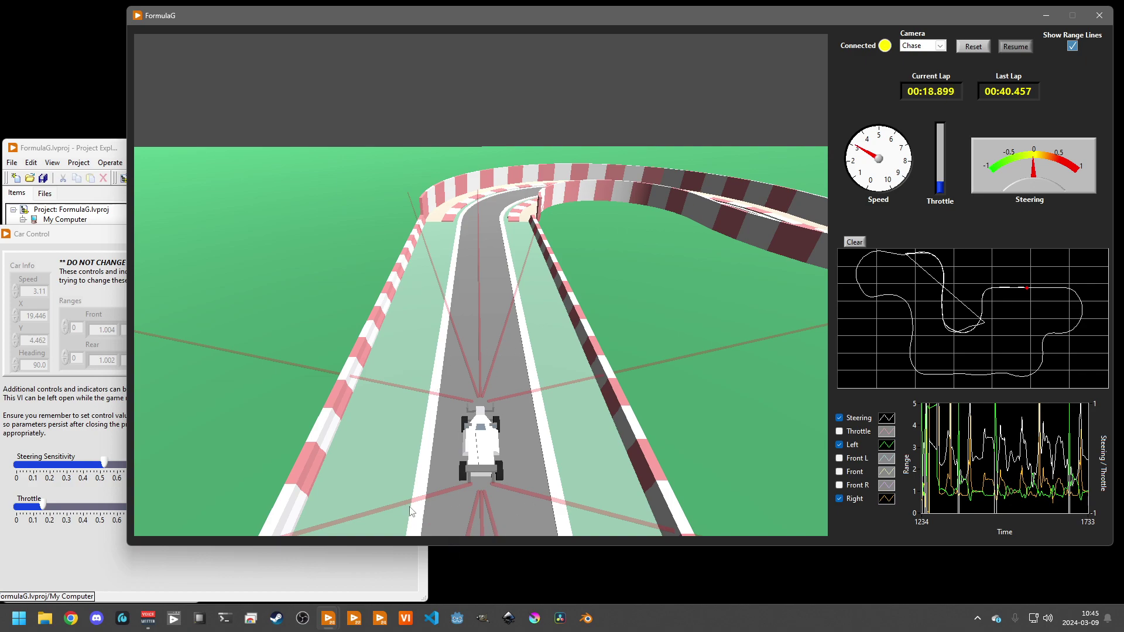
click(940, 46)
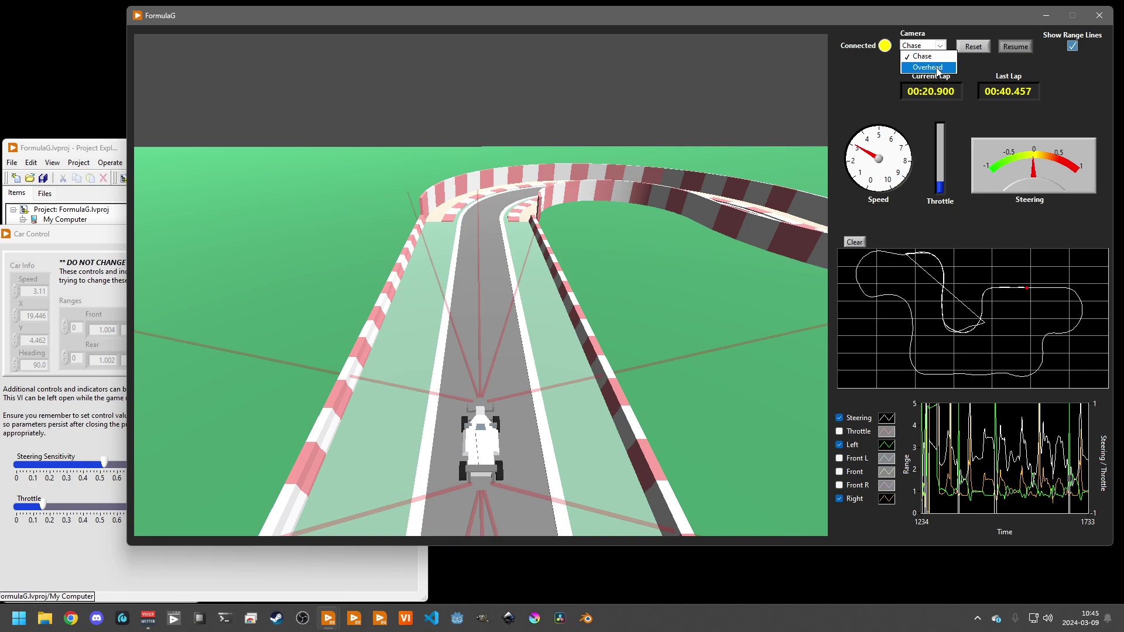
click(916, 65)
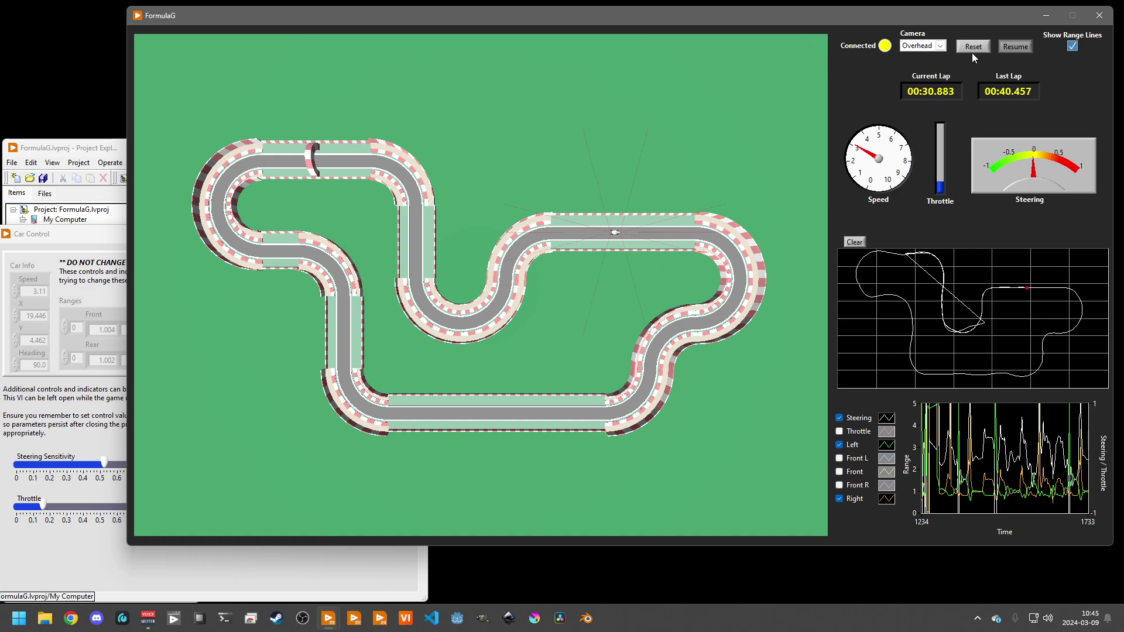
click(940, 46)
click(916, 63)
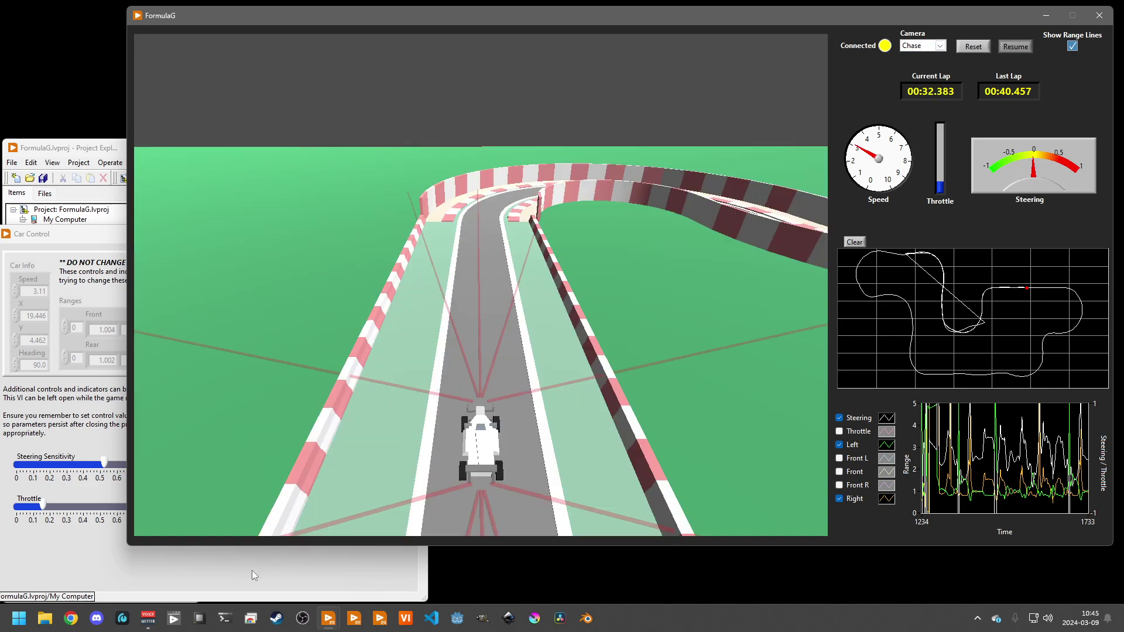
click(95, 583)
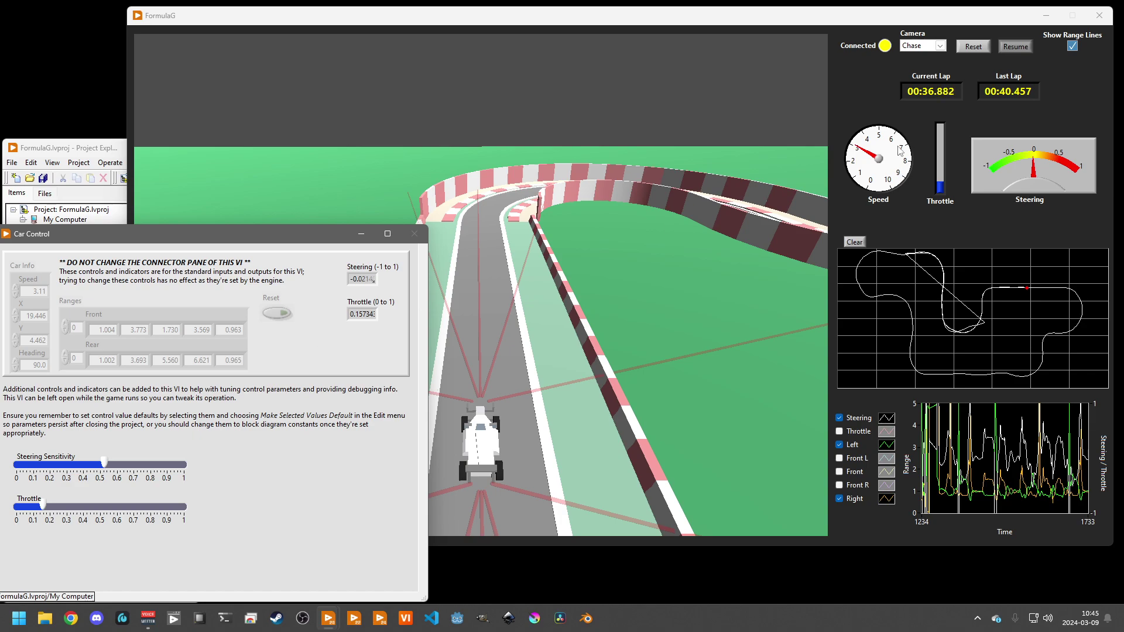
Reset the car, resume the race, and bring the Car Control panel back to the front
click(984, 50)
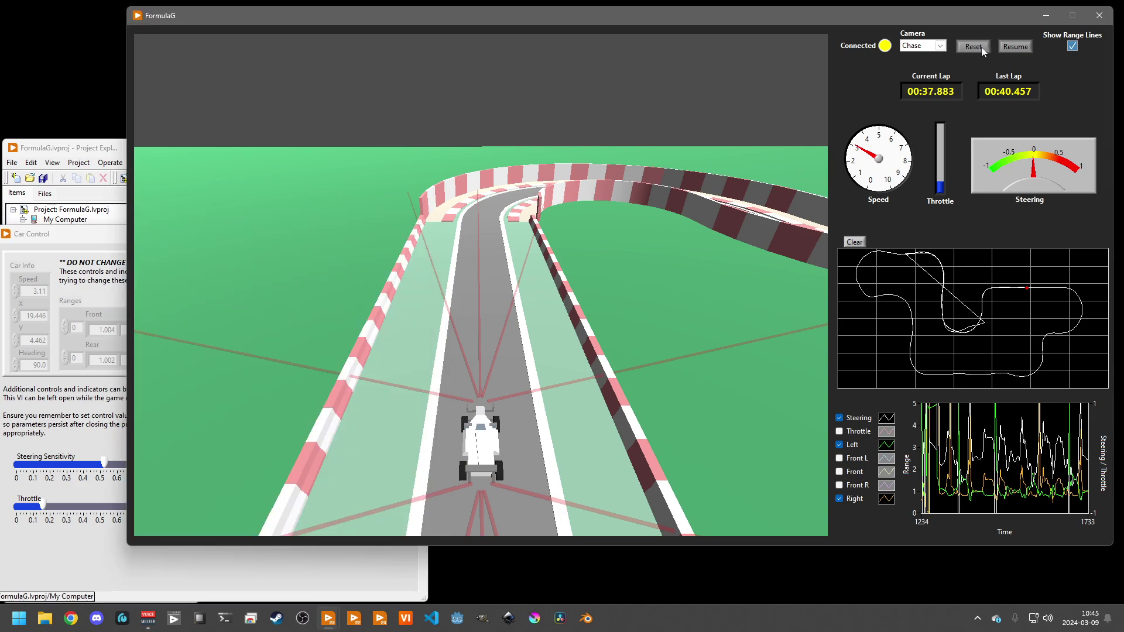
click(1016, 47)
click(89, 390)
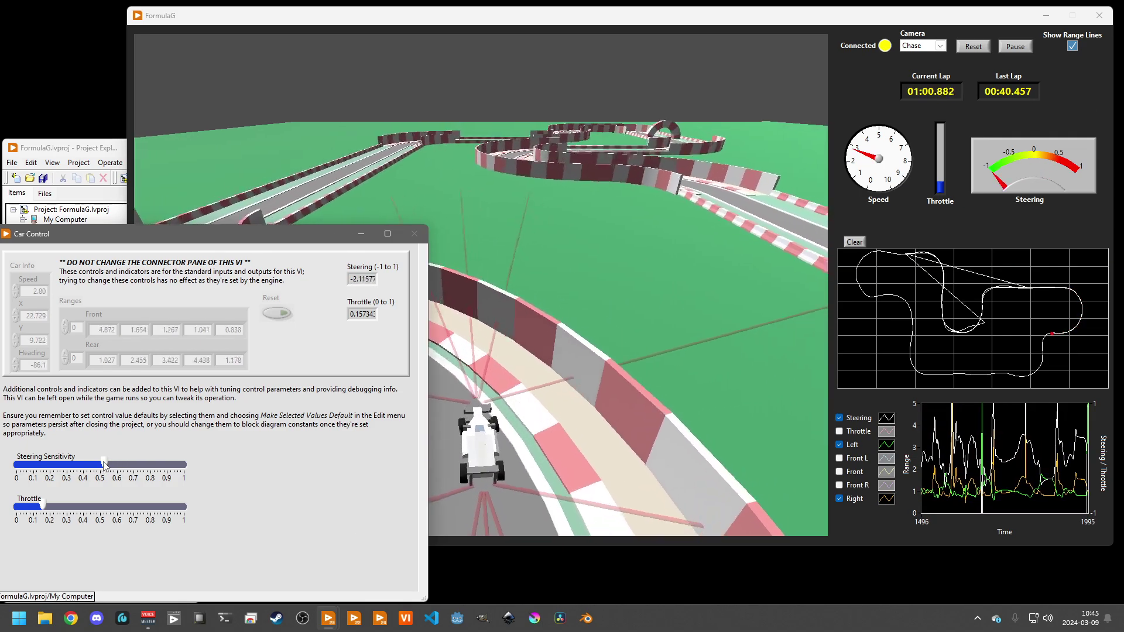
Try Steering Sensitivity 0.9, return it to about 0.5, reset the car, and close the game
drag(104, 465, 168, 465)
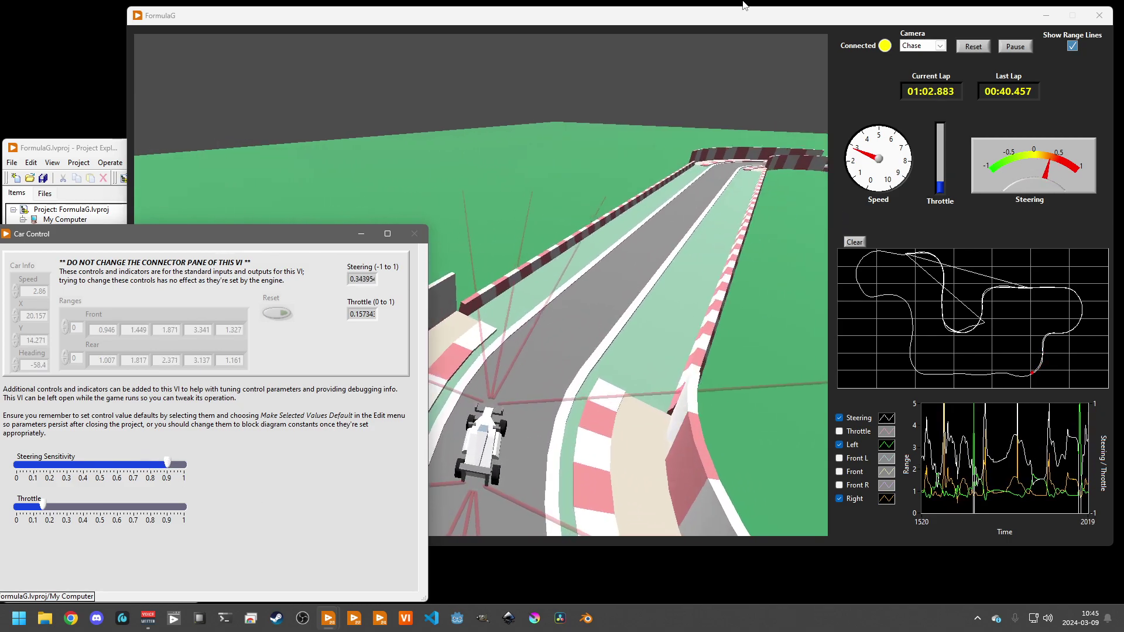
click(743, 15)
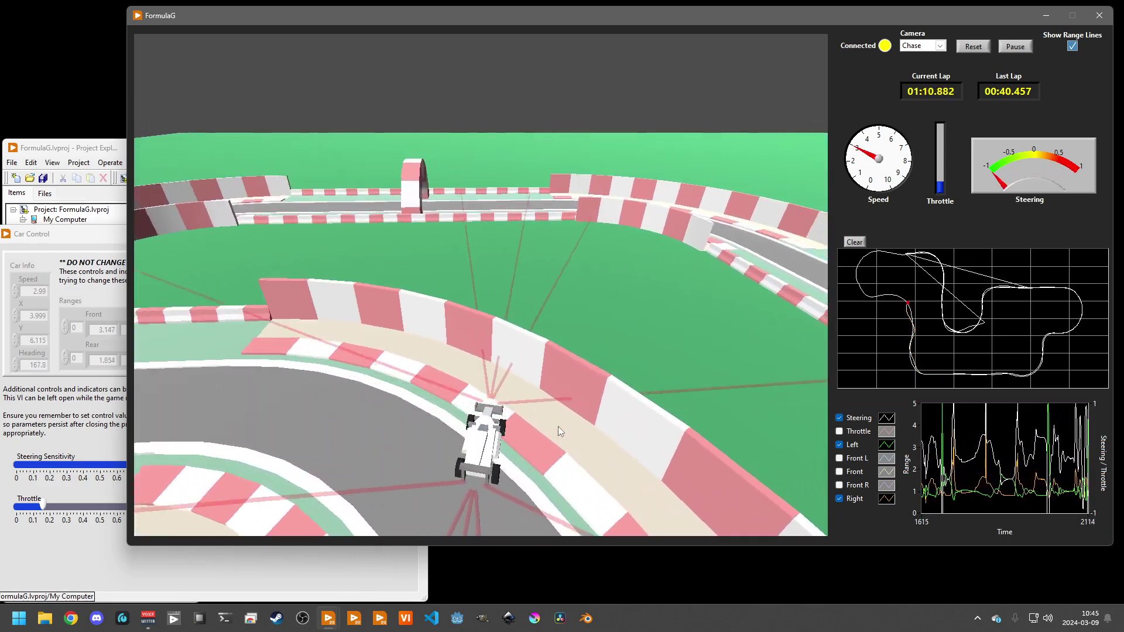
click(93, 471)
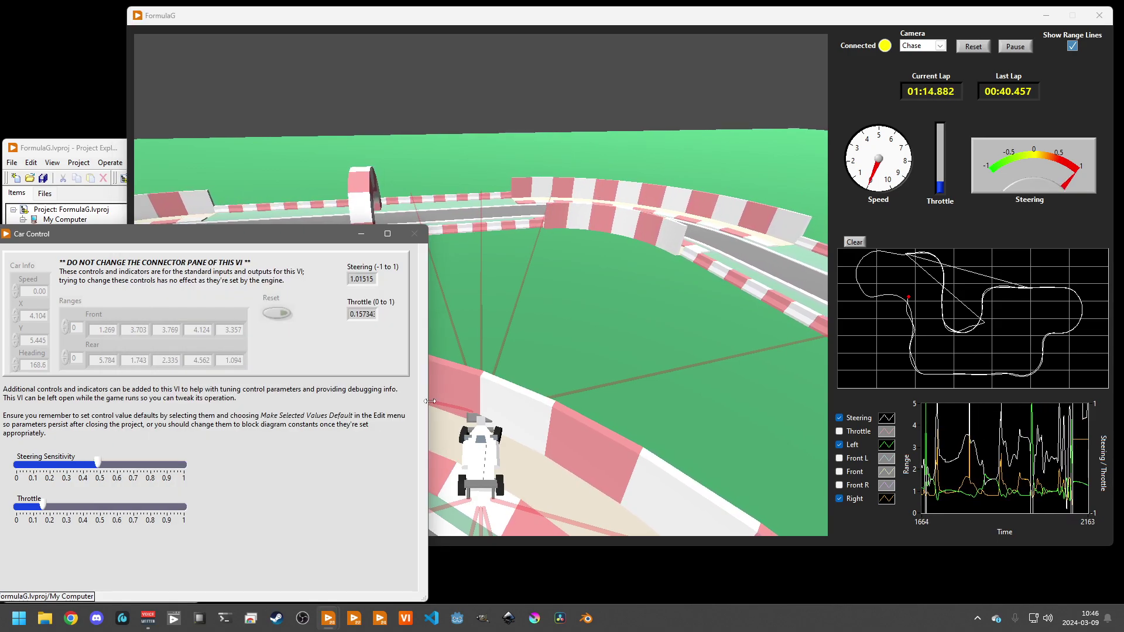
click(973, 46)
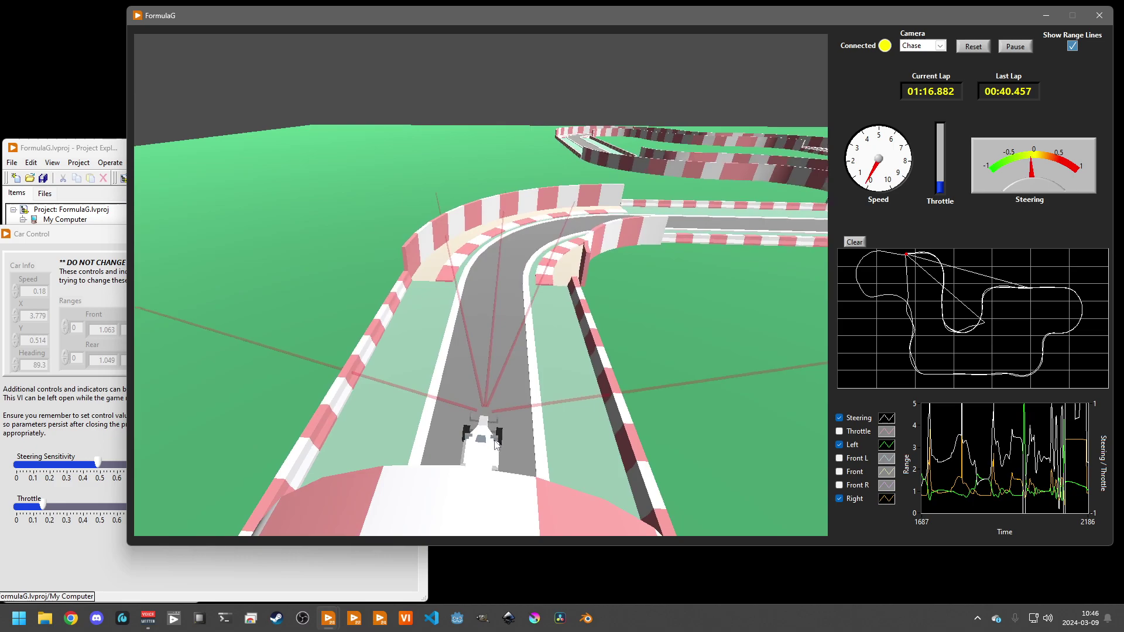
click(113, 246)
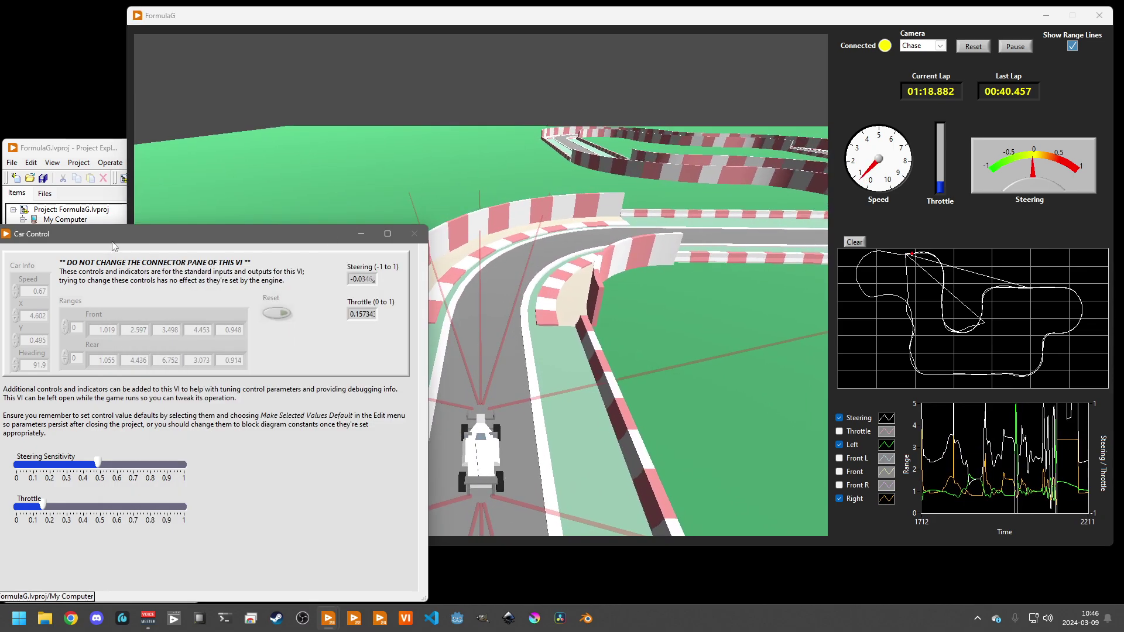
click(1100, 16)
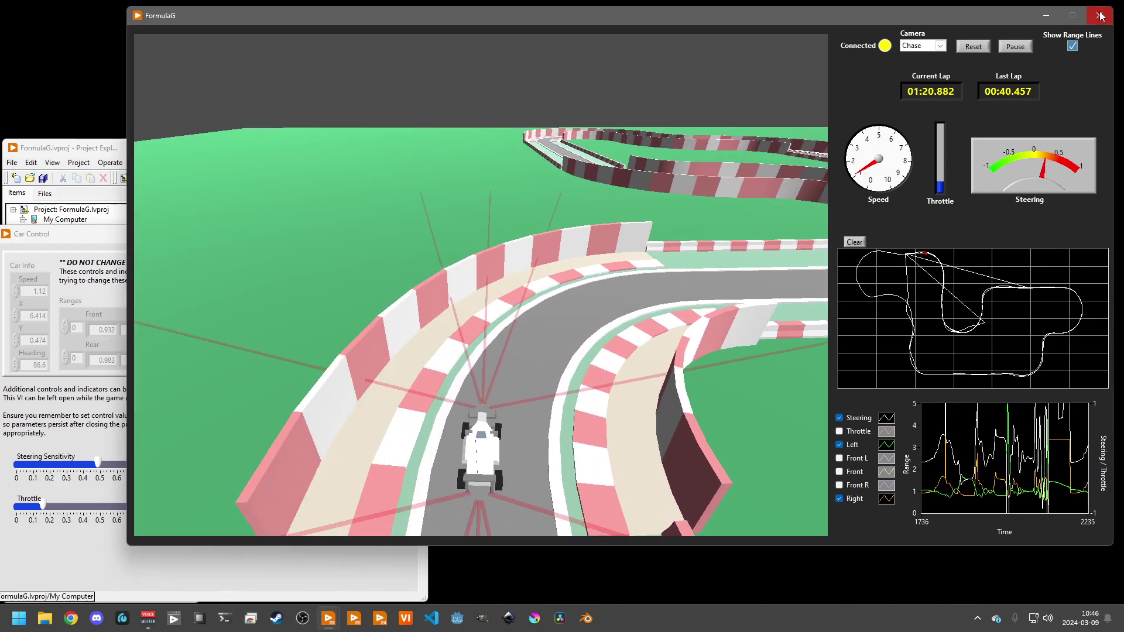
click(1099, 16)
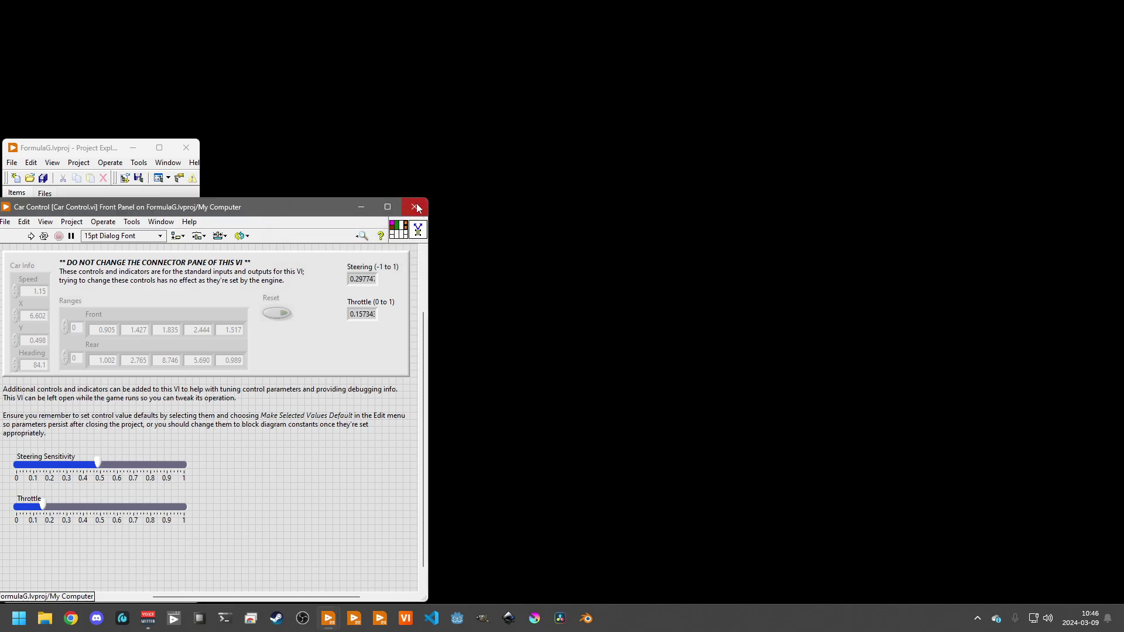
Close and reopen Car Control.vi, then view its block diagram
click(416, 208)
double_click(70, 239)
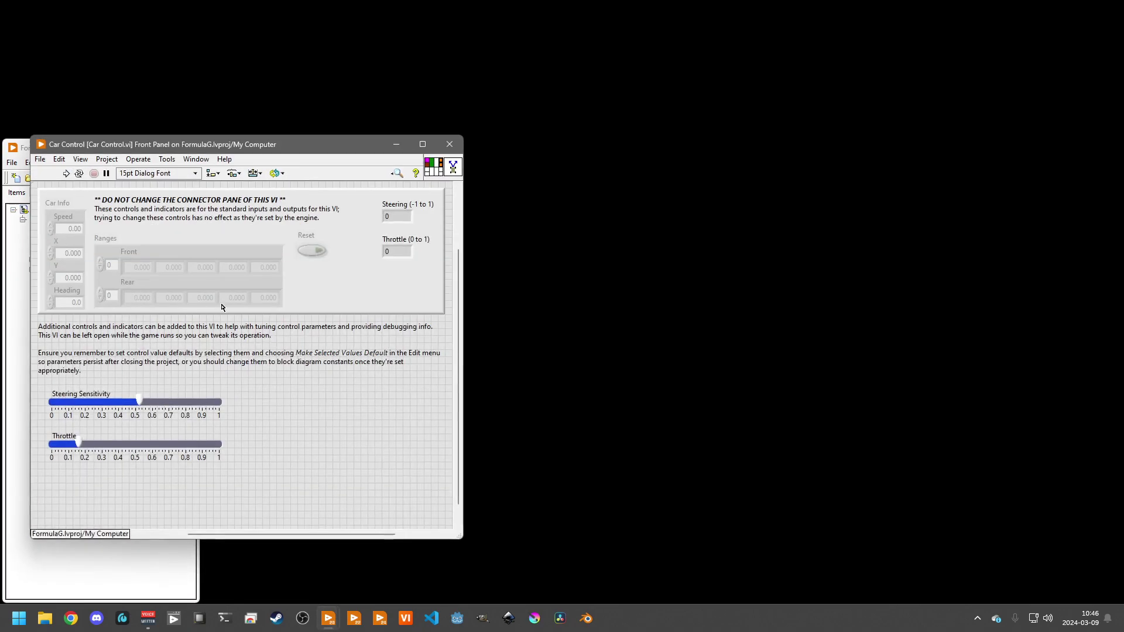
key(ctrl+e)
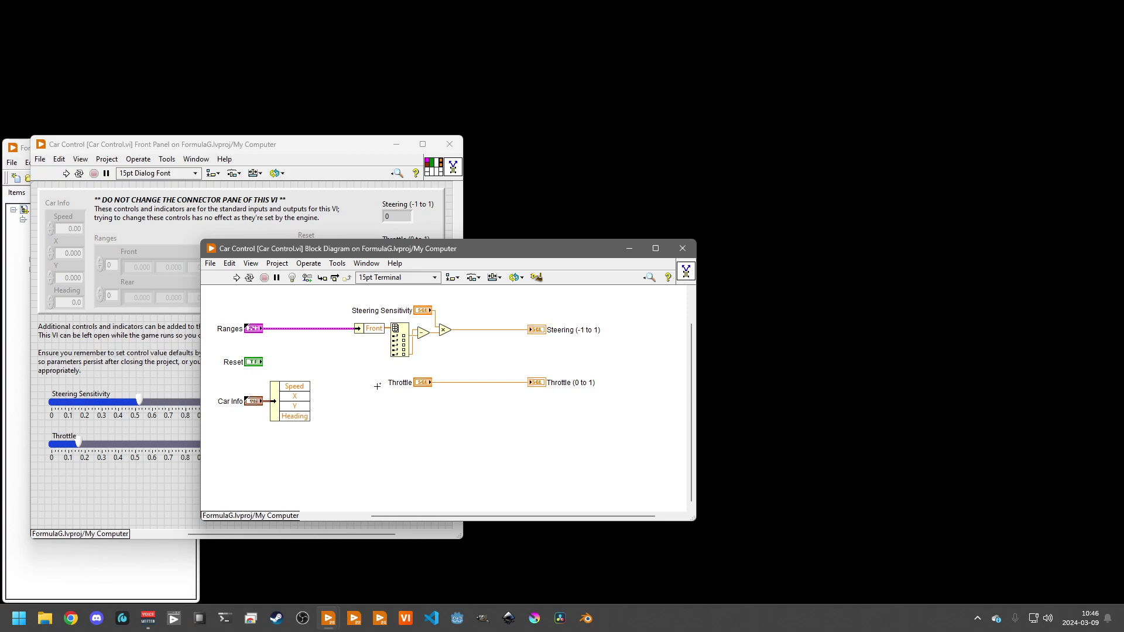
Build the Zip Submission specification and check FormulaG.zip in the output folder
click(61, 592)
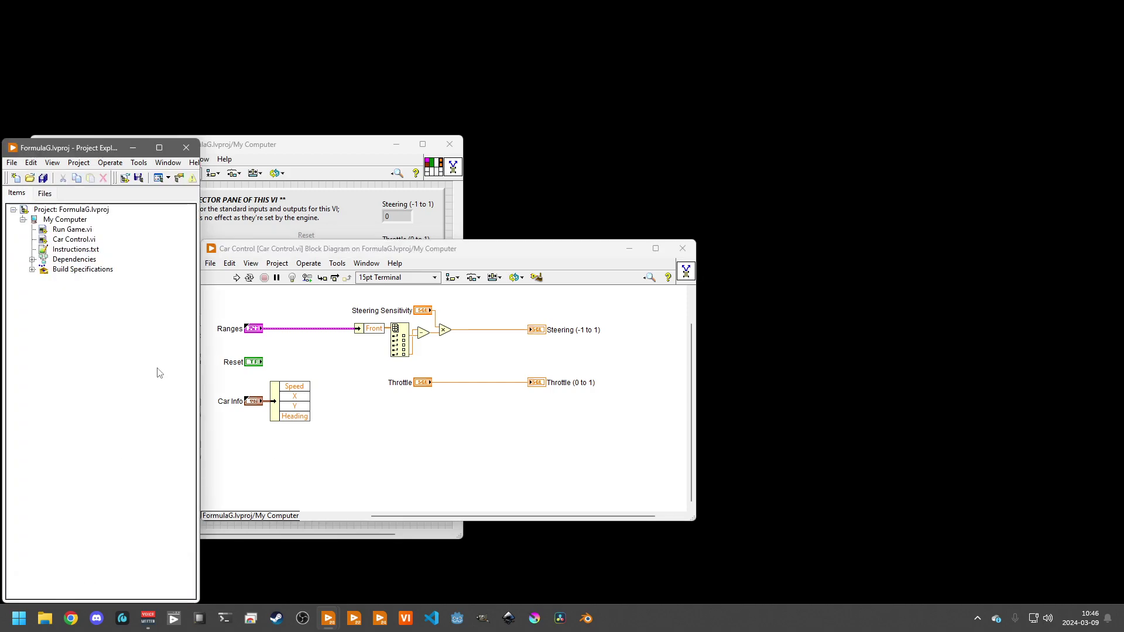
click(88, 280)
right_click(88, 284)
click(108, 287)
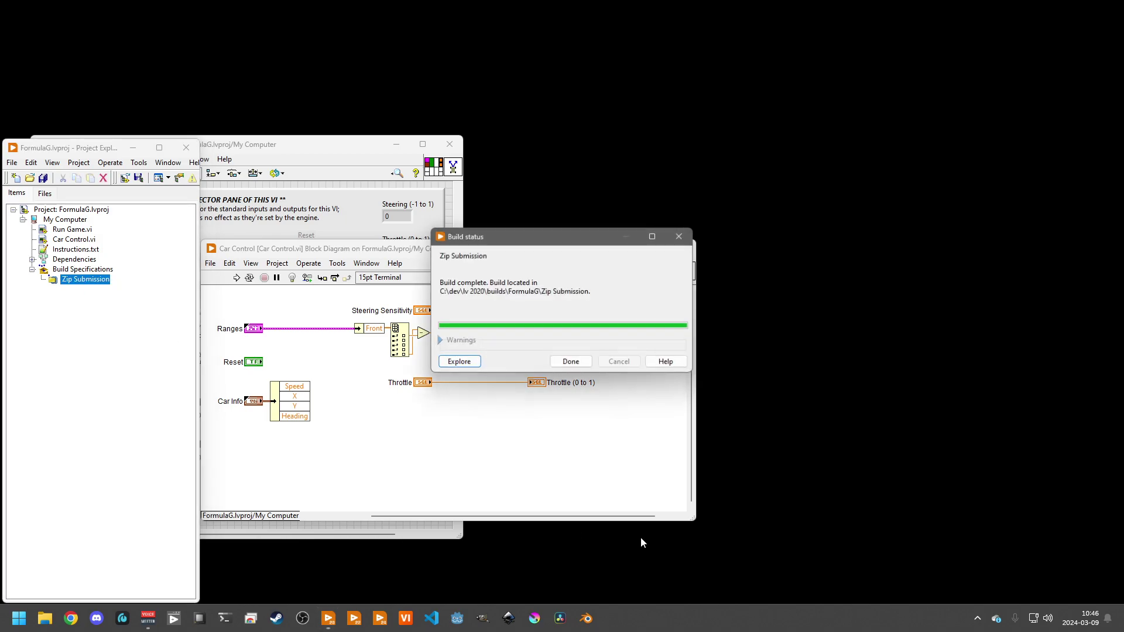
click(458, 362)
click(492, 190)
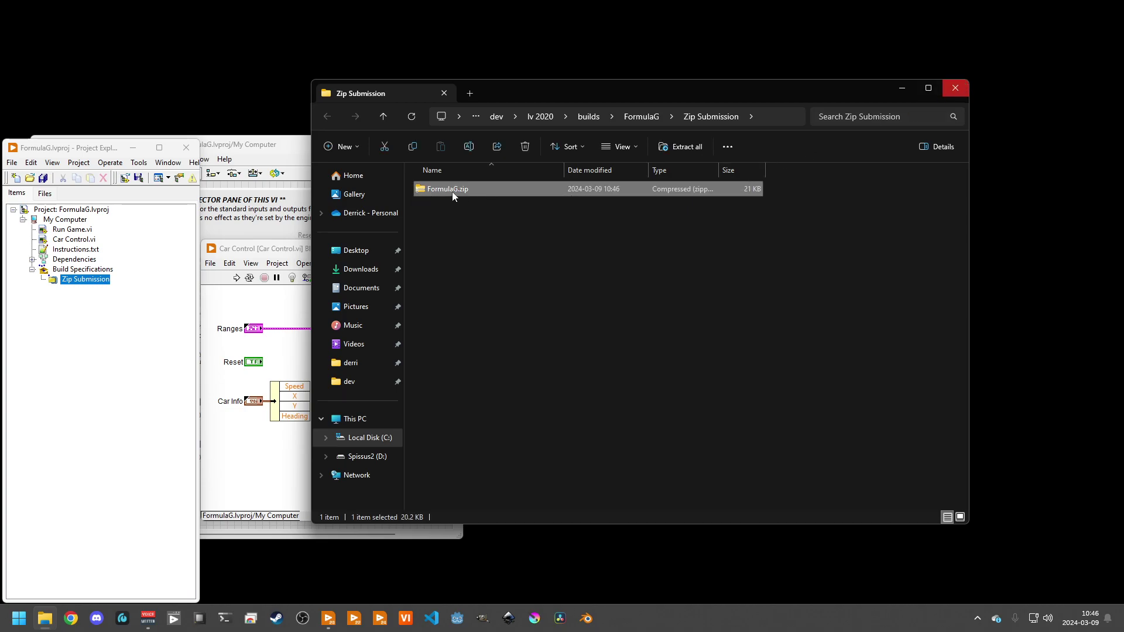
click(954, 89)
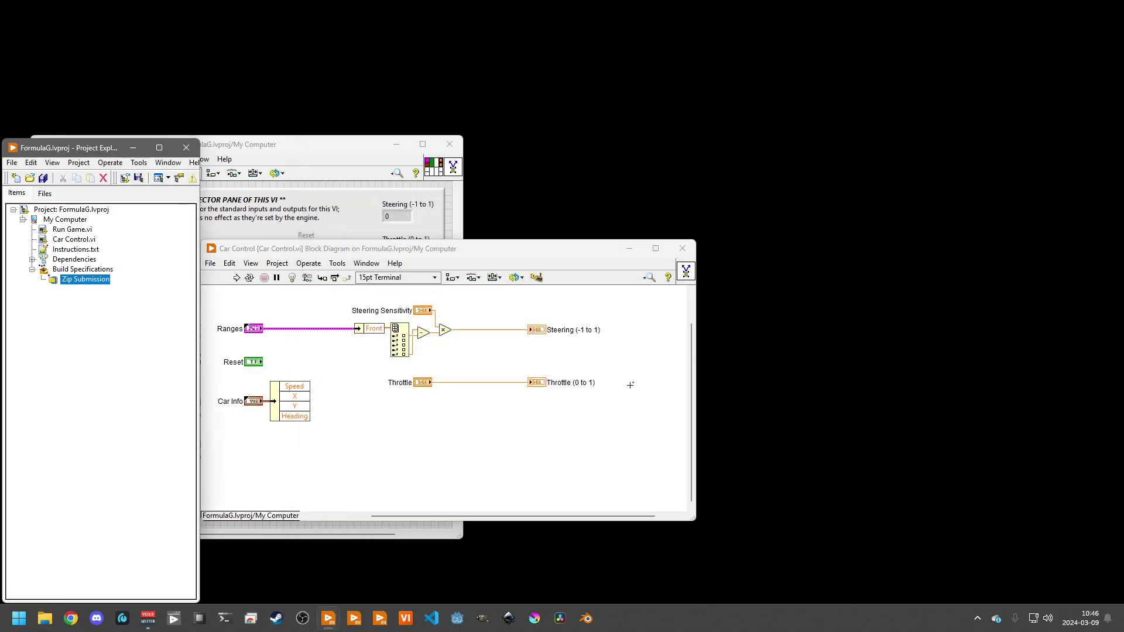
click(531, 440)
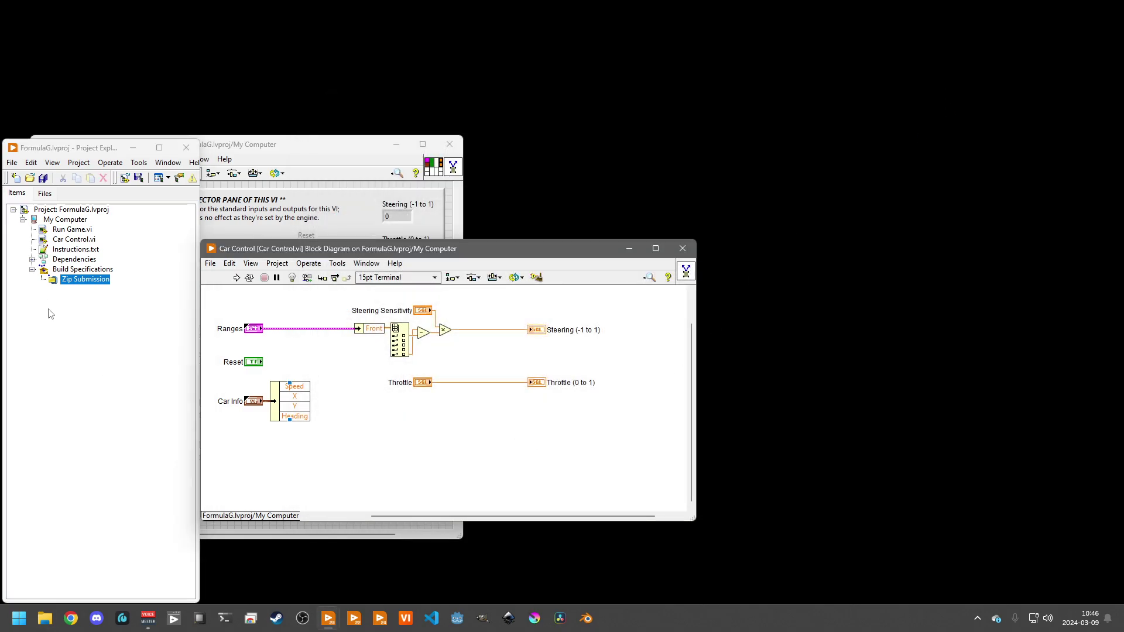
double_click(69, 250)
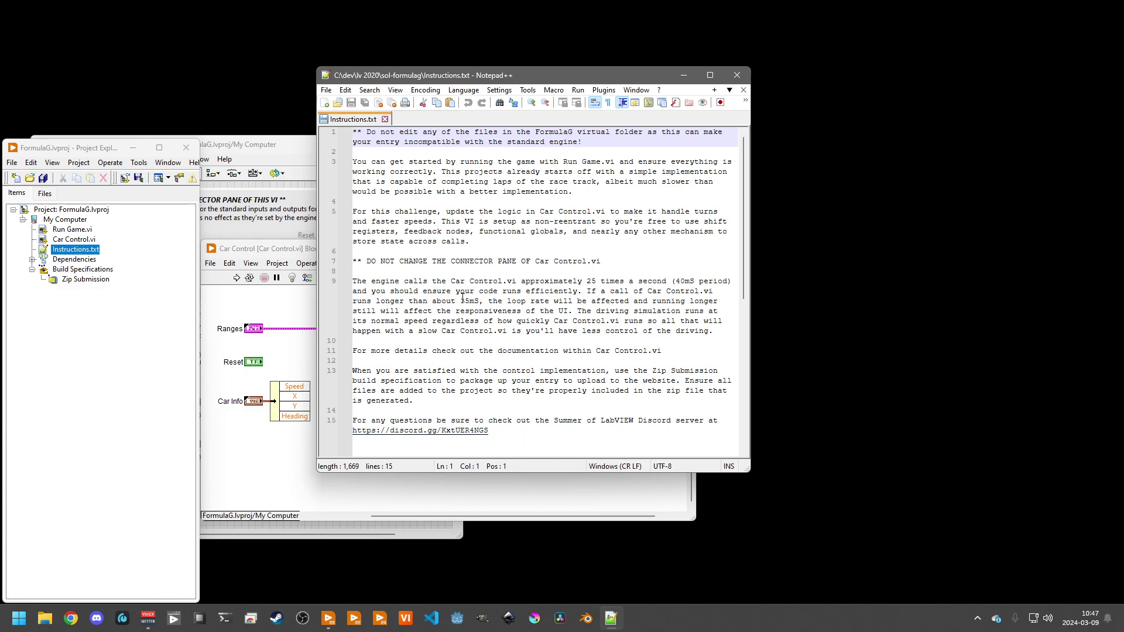
click(736, 75)
Relaunch the FormulaG game from Run Game.vi in the project for another test lap
click(364, 393)
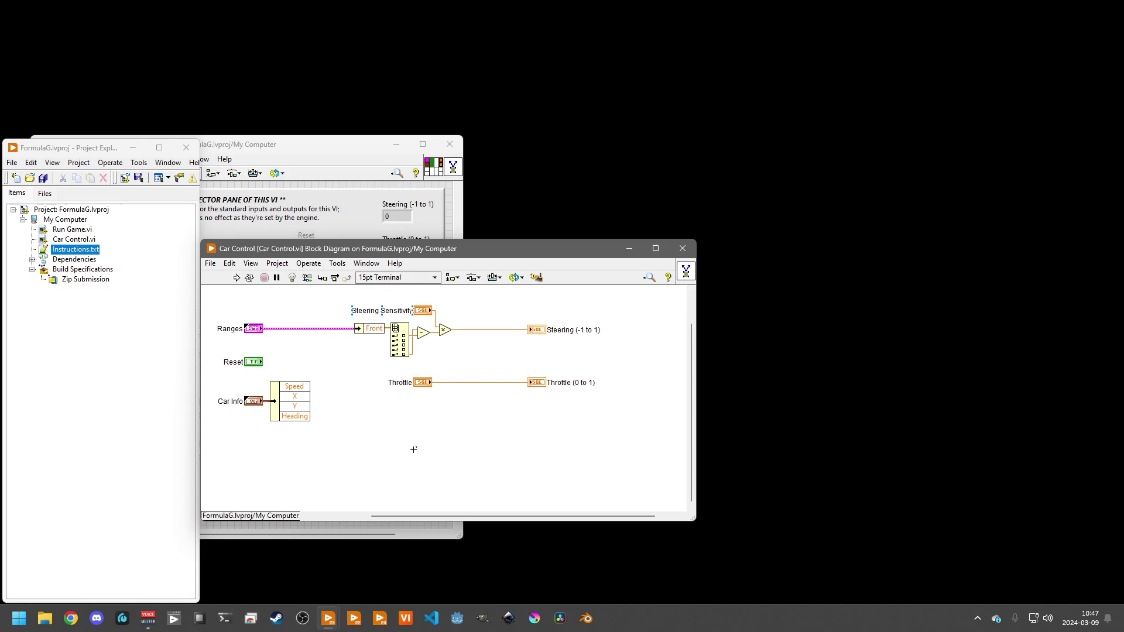
key(ctrl+e)
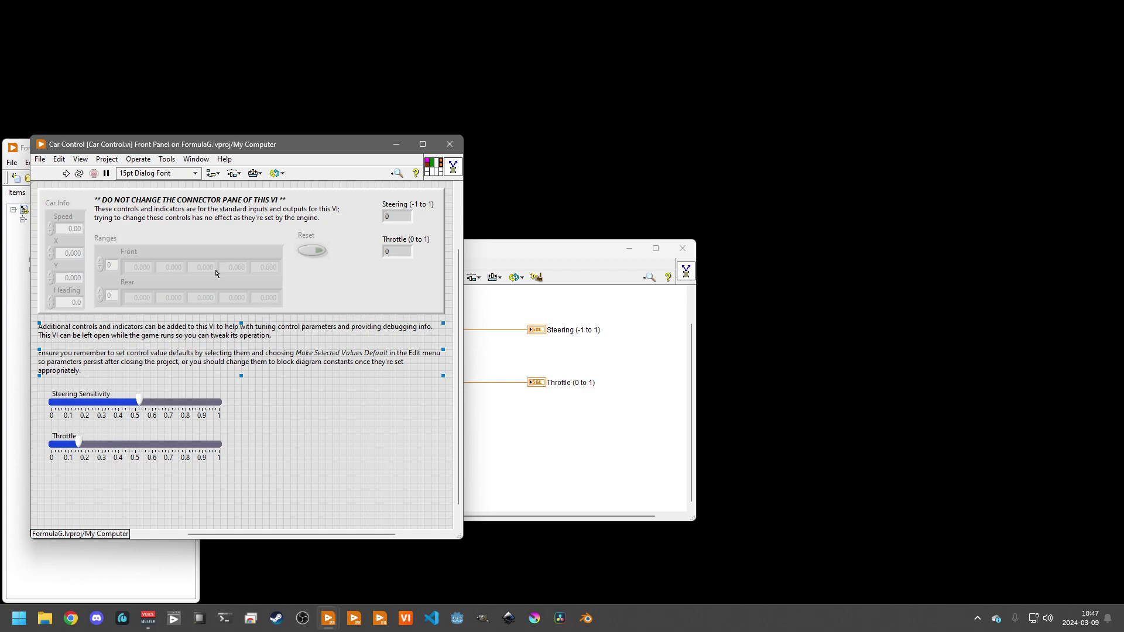
click(24, 302)
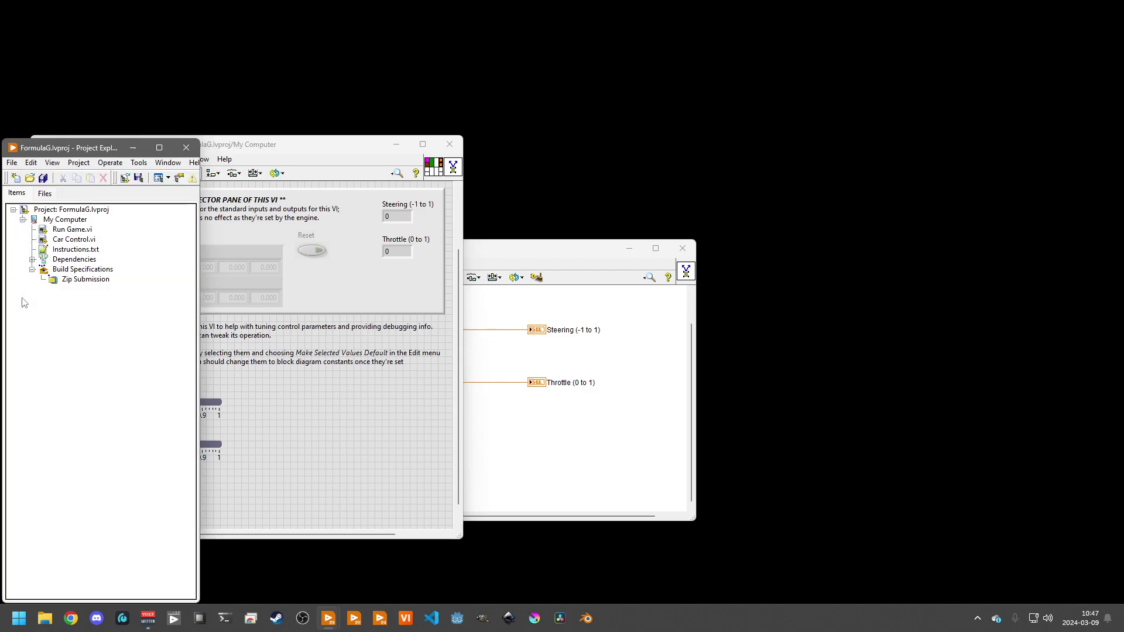
double_click(76, 231)
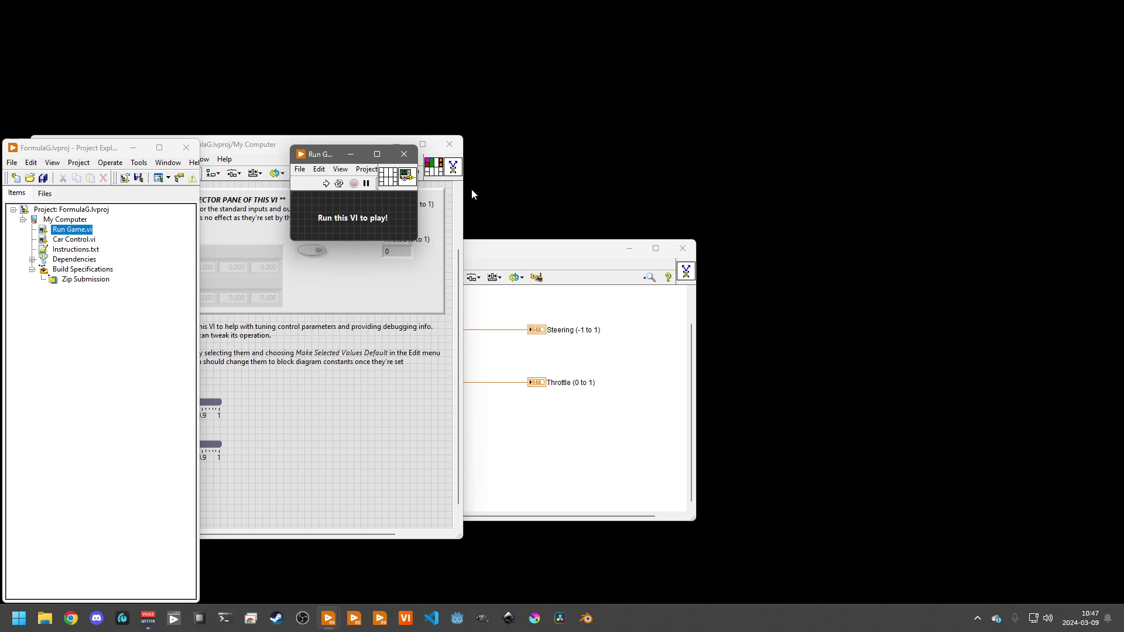
click(326, 184)
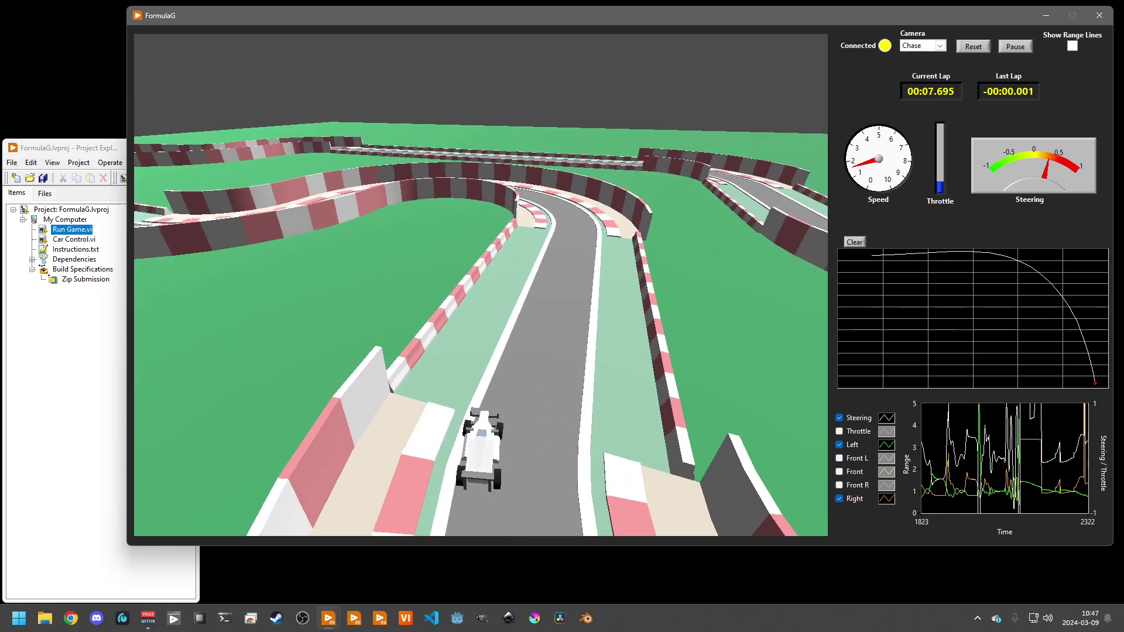
Quit the FormulaG game and close the Run Game and Car Control panel and diagram windows
key(alt+F4)
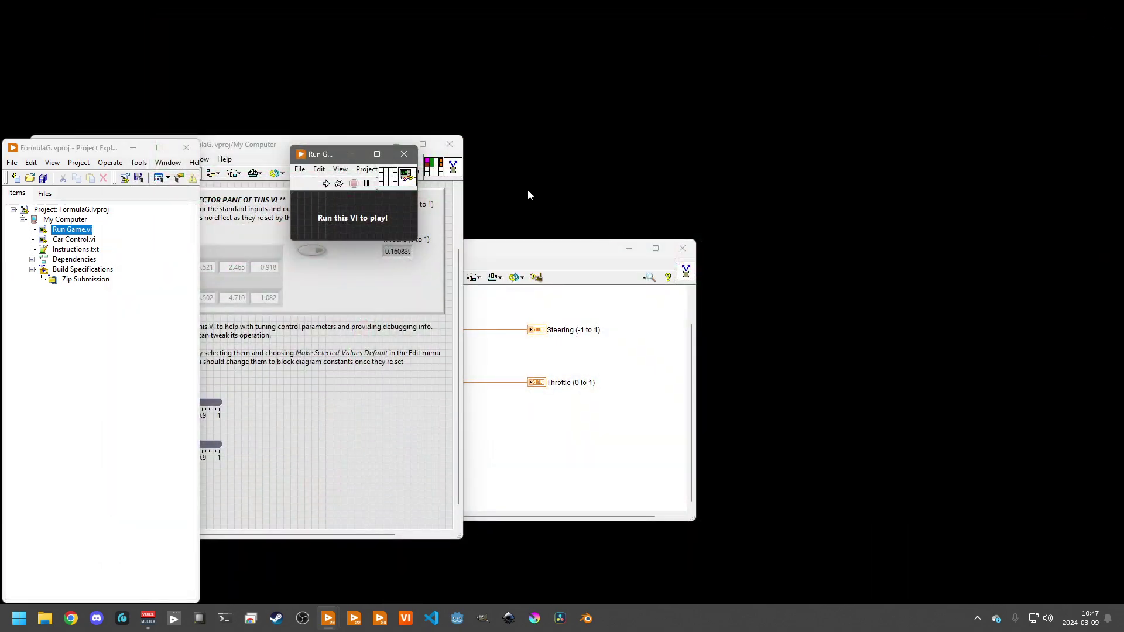
click(404, 154)
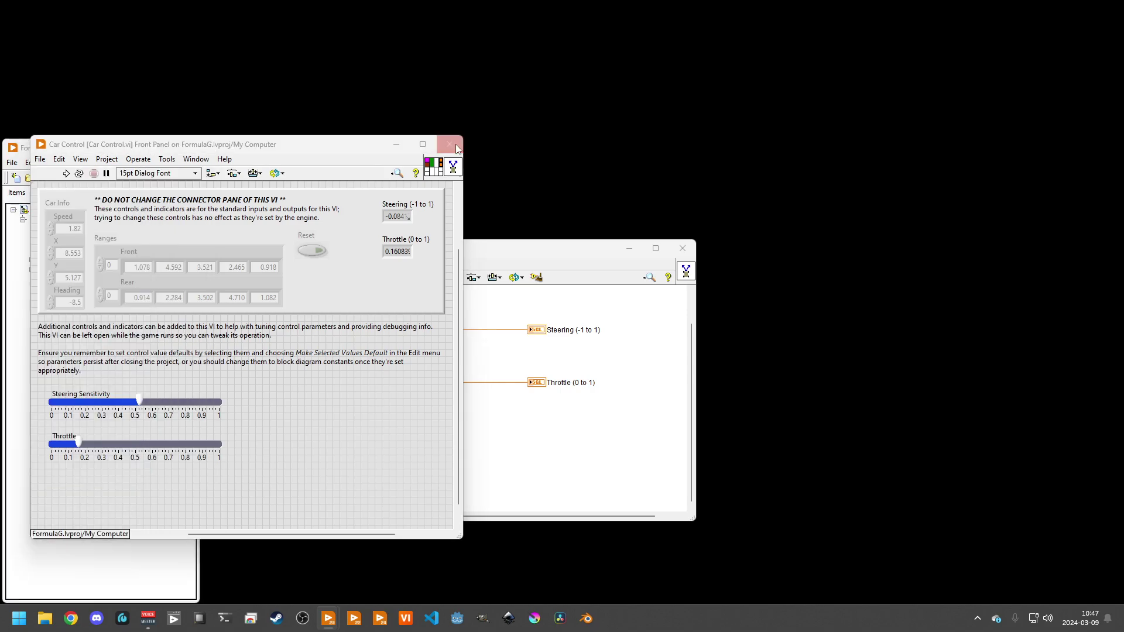
click(449, 144)
click(147, 385)
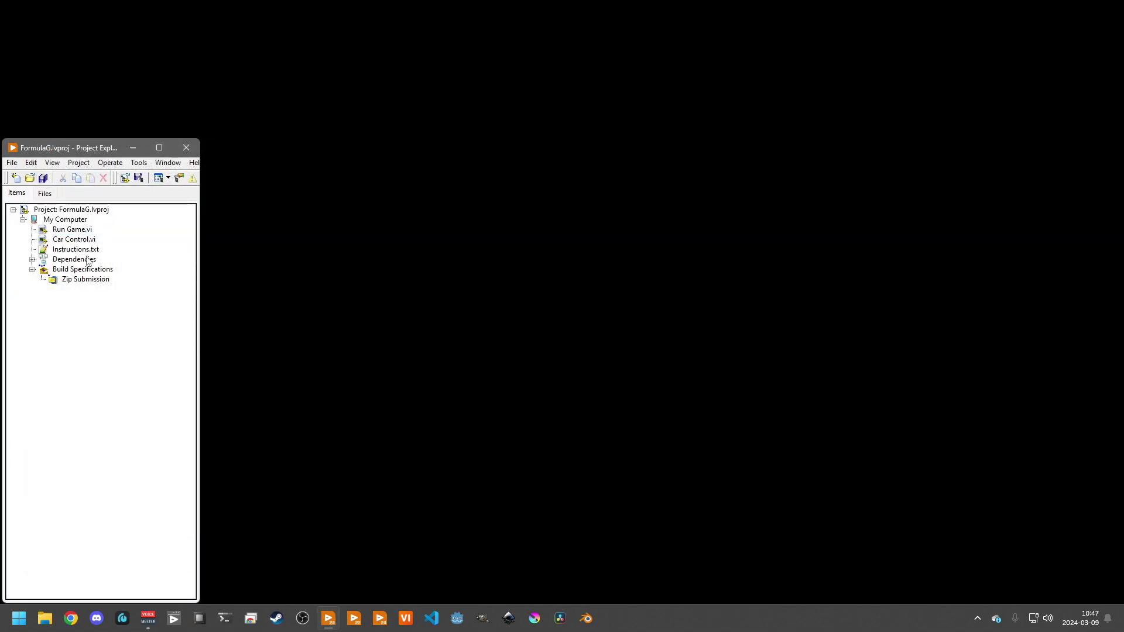